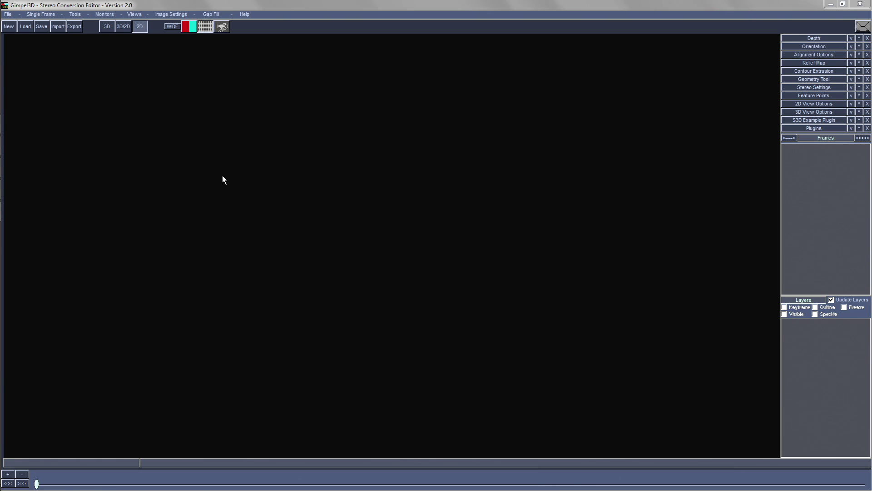
# - Load CoartYard.png from the Source folder as a fresh single frame
pyautogui.click(47, 14)
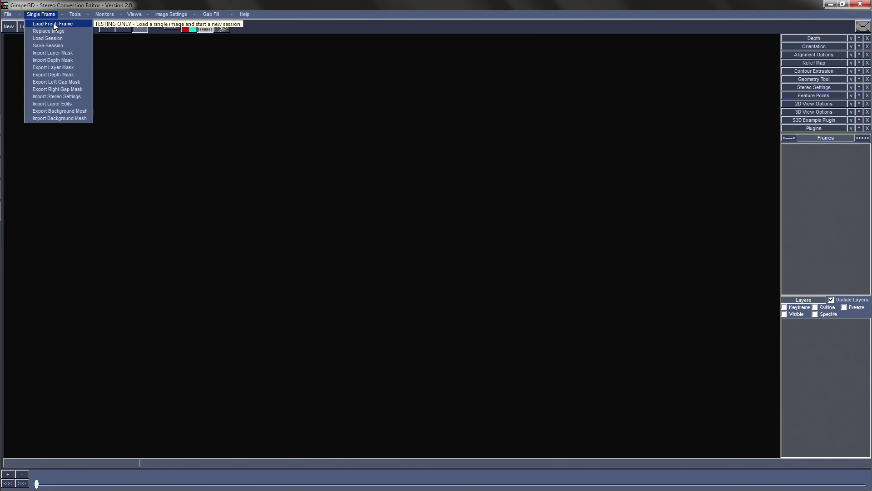
pyautogui.click(53, 23)
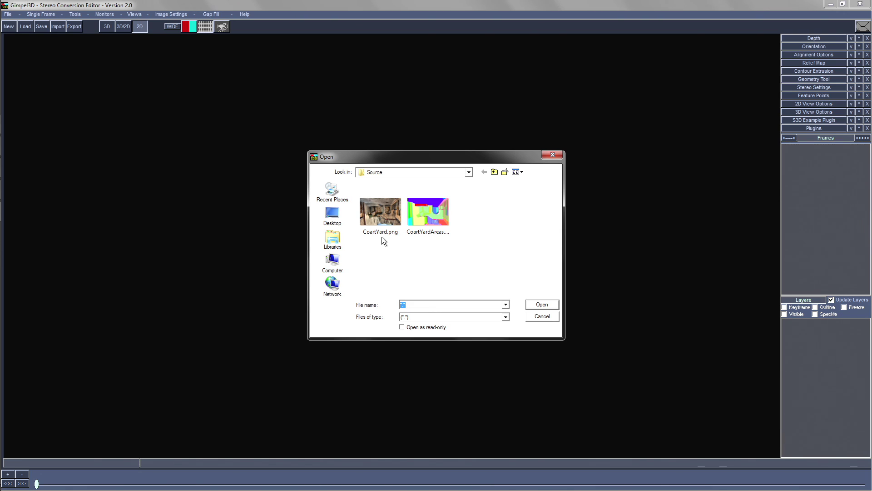
pyautogui.click(379, 220)
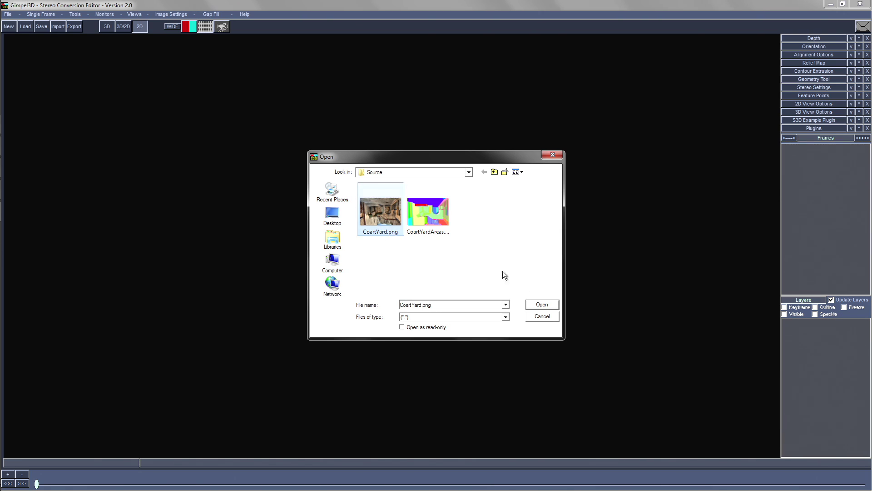
pyautogui.click(548, 307)
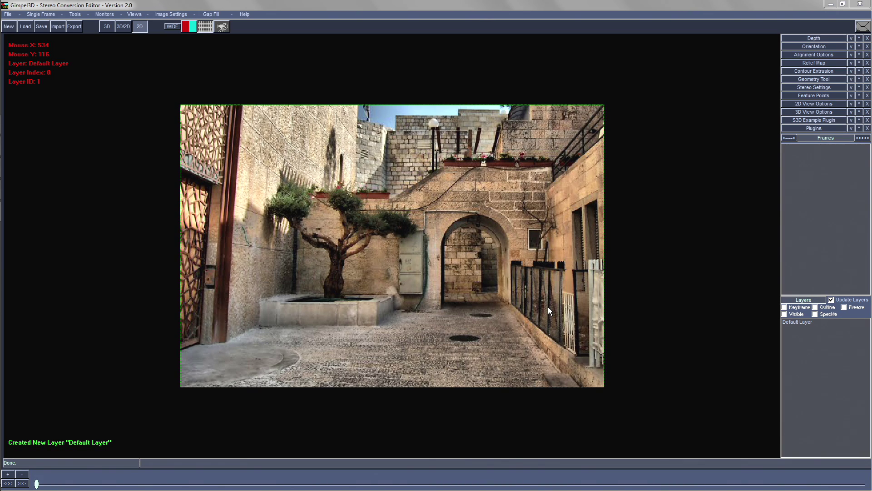
# - Nudge the courtyard photo and zoom in on the olive tree's stone planter
pyautogui.moveTo(416, 276)
pyautogui.mouseDown(button='middle')
pyautogui.moveTo(521, 239)
pyautogui.moveTo(427, 296)
pyautogui.moveTo(421, 271)
pyautogui.mouseUp(button='middle')
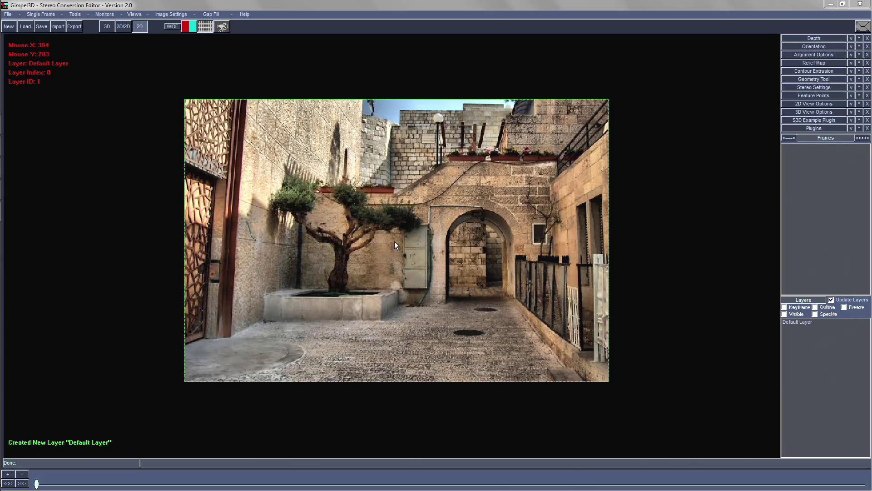
pyautogui.scroll(-1, 395, 248)
pyautogui.scroll(5, 399, 266)
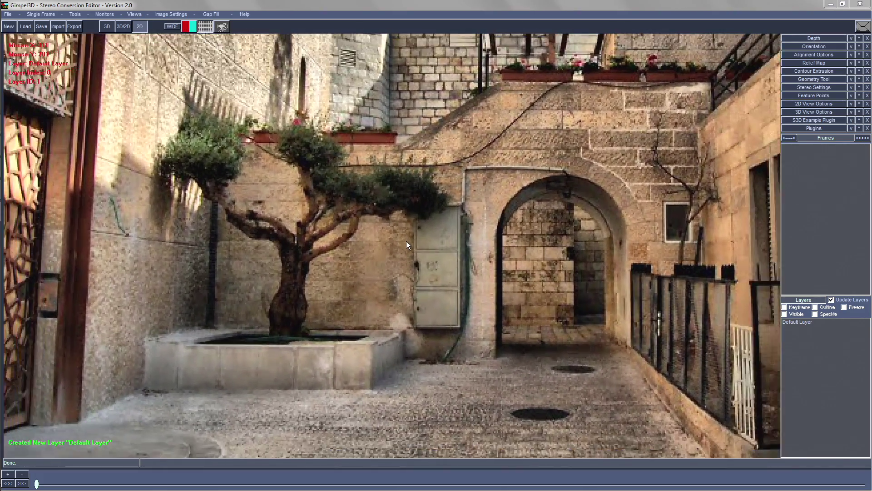
pyautogui.scroll(-1, 399, 264)
pyautogui.scroll(5, 481, 244)
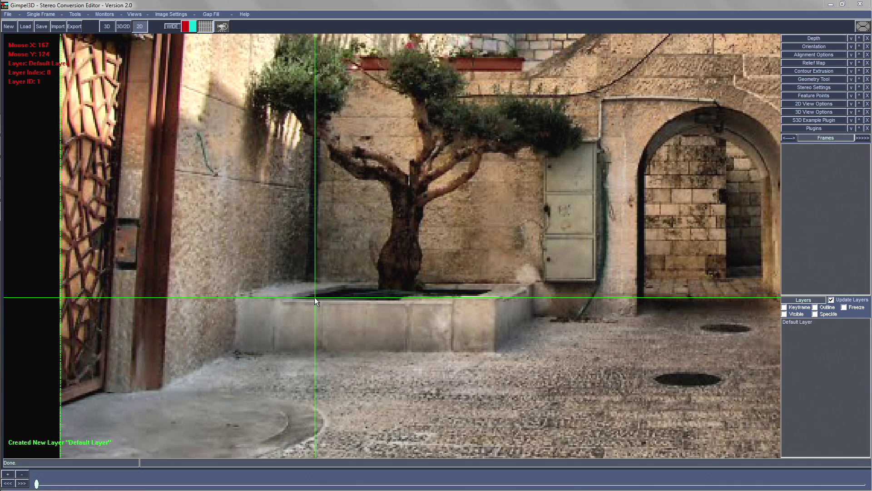
# - Trace the planter's front face with six points and close it into Layer 1
pyautogui.click(237, 351)
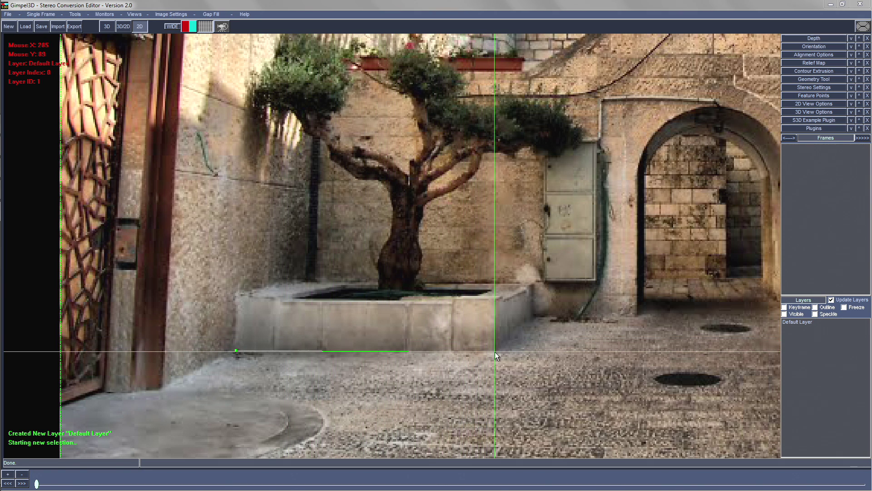
pyautogui.click(494, 351)
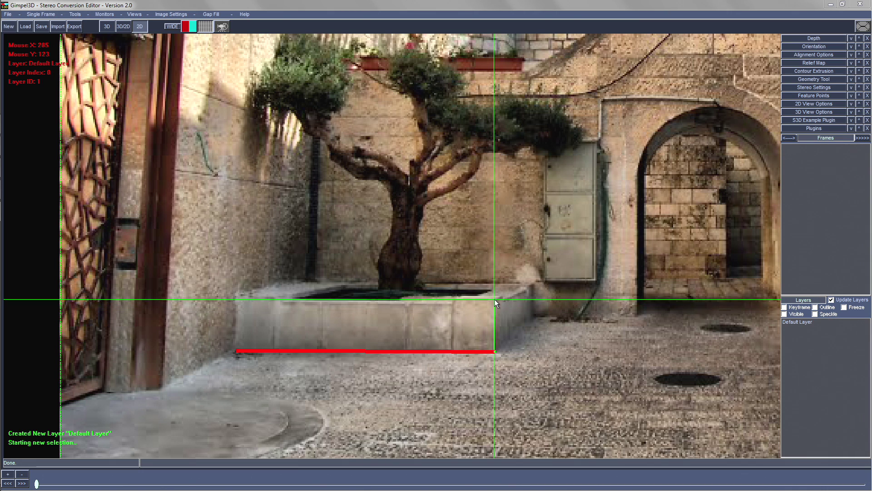
pyautogui.click(494, 299)
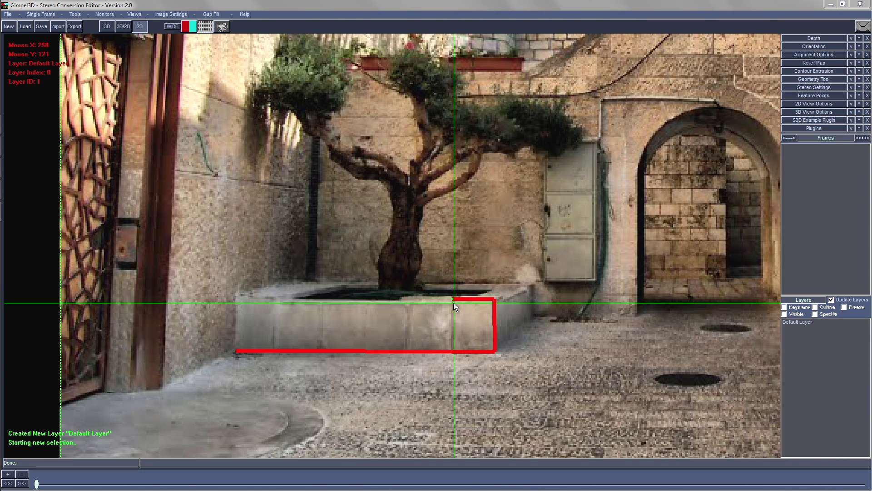
pyautogui.click(454, 300)
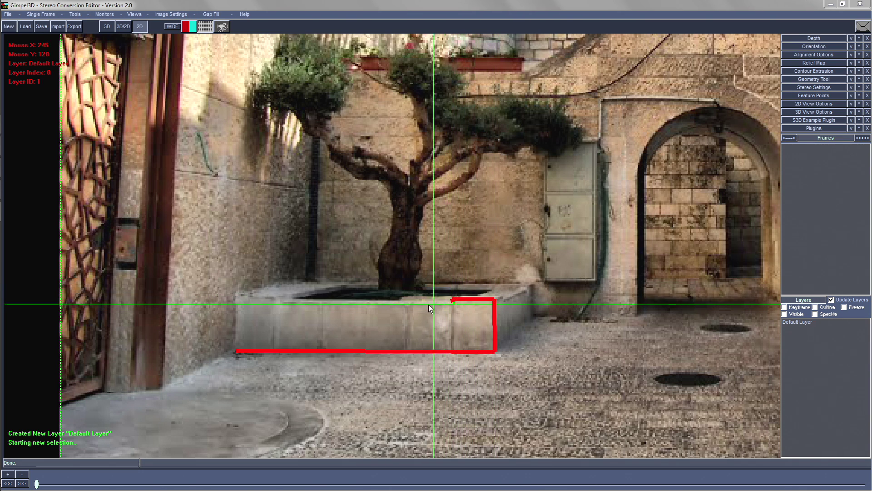
pyautogui.click(279, 301)
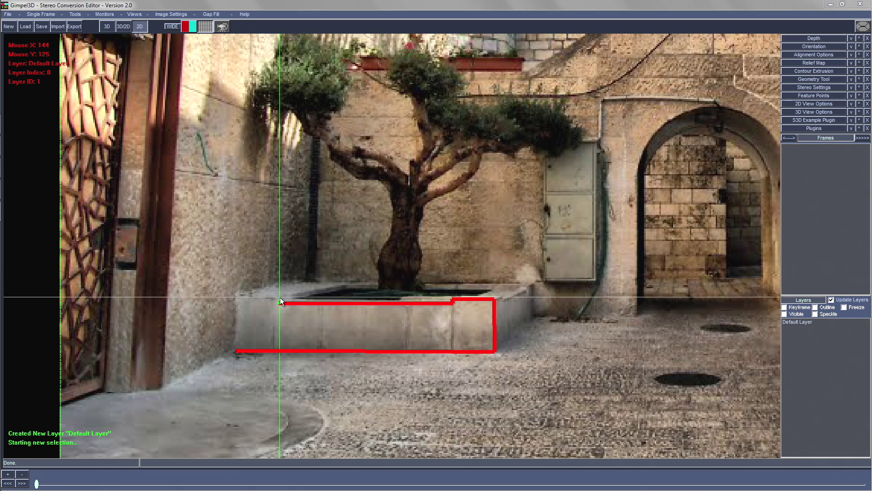
pyautogui.click(236, 296)
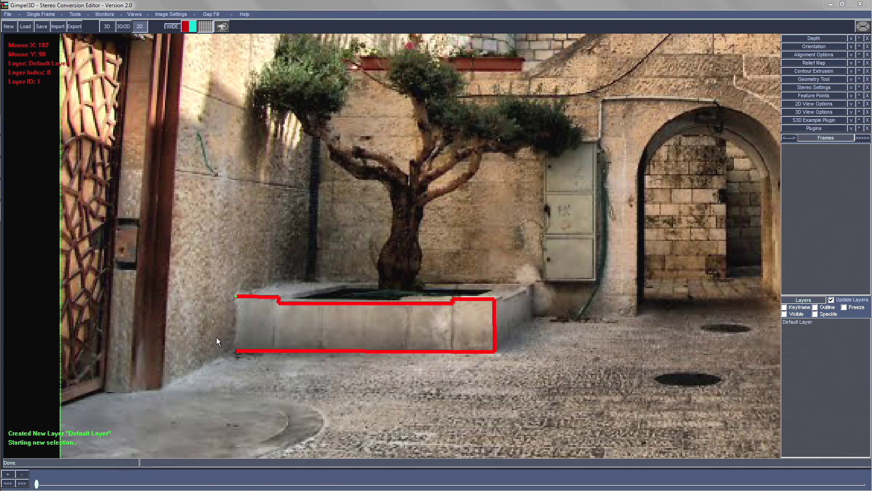
pyautogui.press('space')
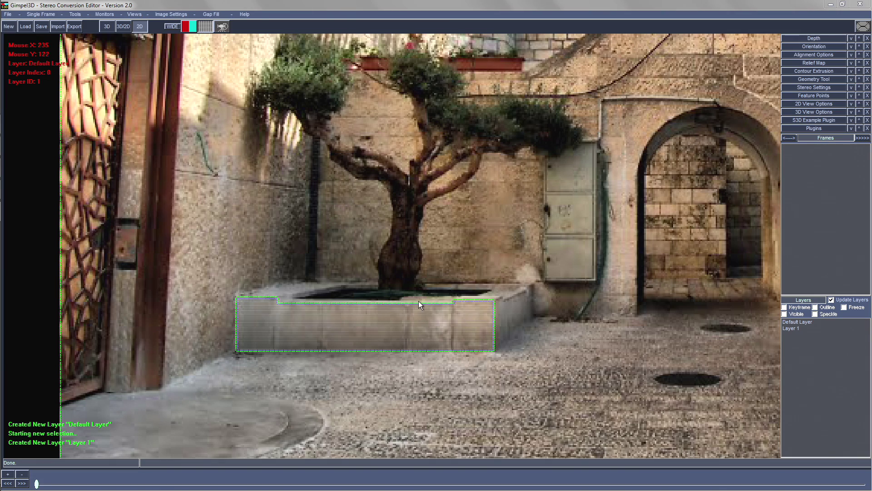
# - Outline the planter's angled side face, including its stepped rim, as Layer 2
pyautogui.scroll(5, 418, 301)
pyautogui.scroll(5, 420, 284)
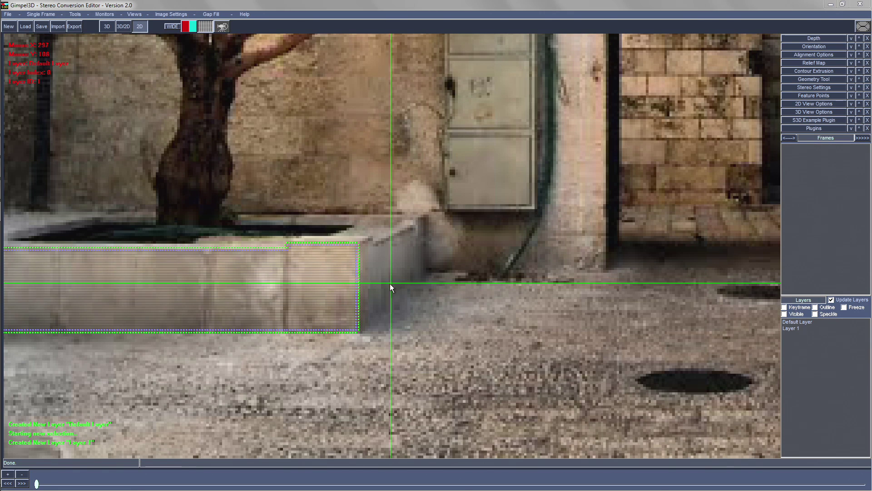
pyautogui.click(358, 330)
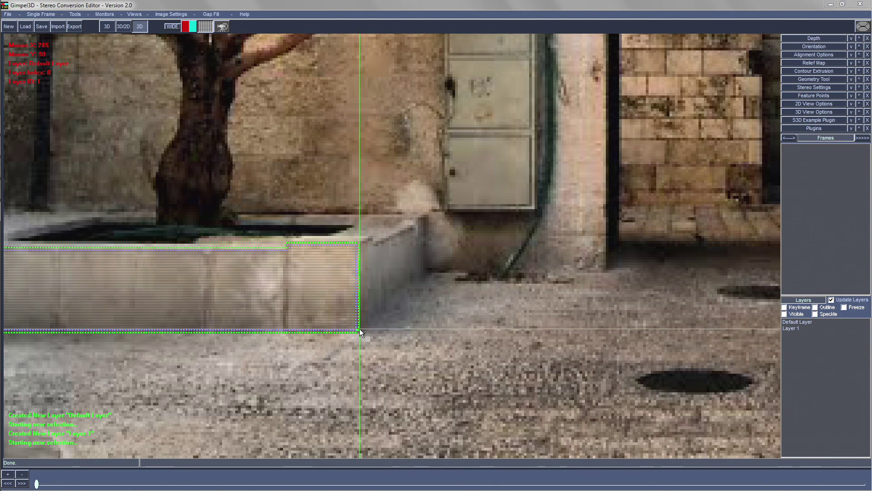
pyautogui.click(424, 274)
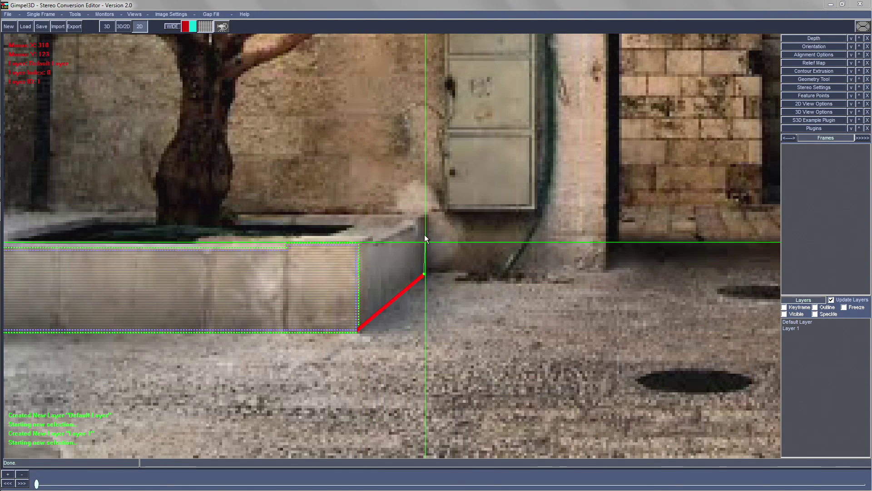
pyautogui.click(424, 215)
pyautogui.click(414, 216)
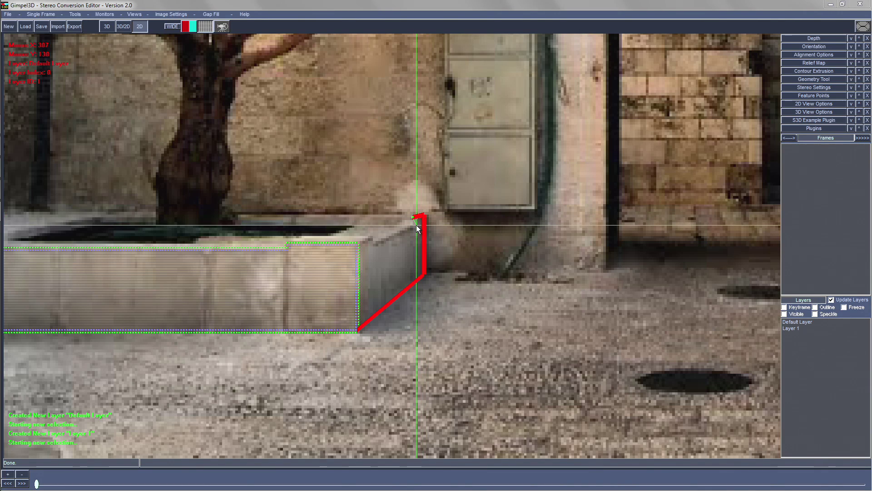
pyautogui.click(416, 222)
pyautogui.click(373, 243)
pyautogui.click(370, 236)
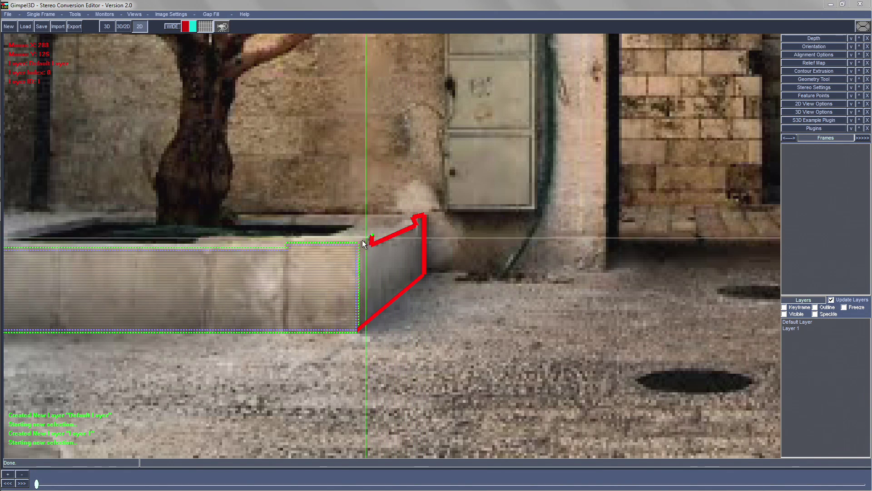
pyautogui.click(357, 242)
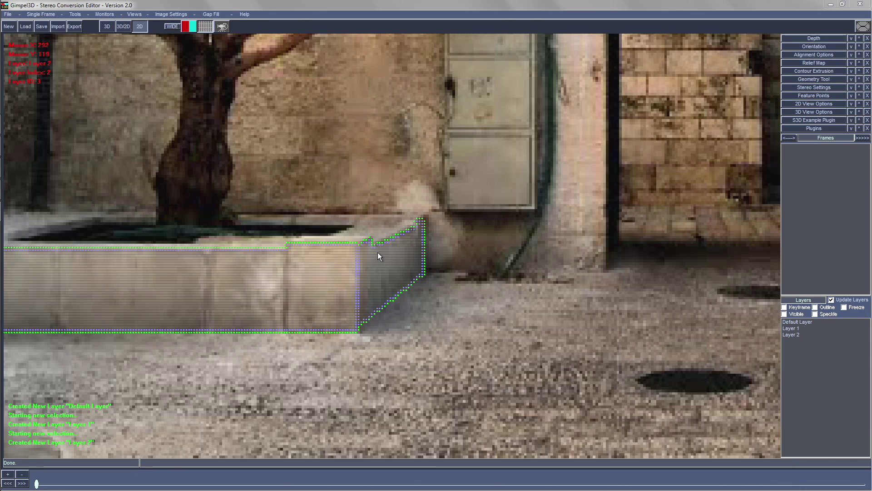
pyautogui.rightClick(378, 253)
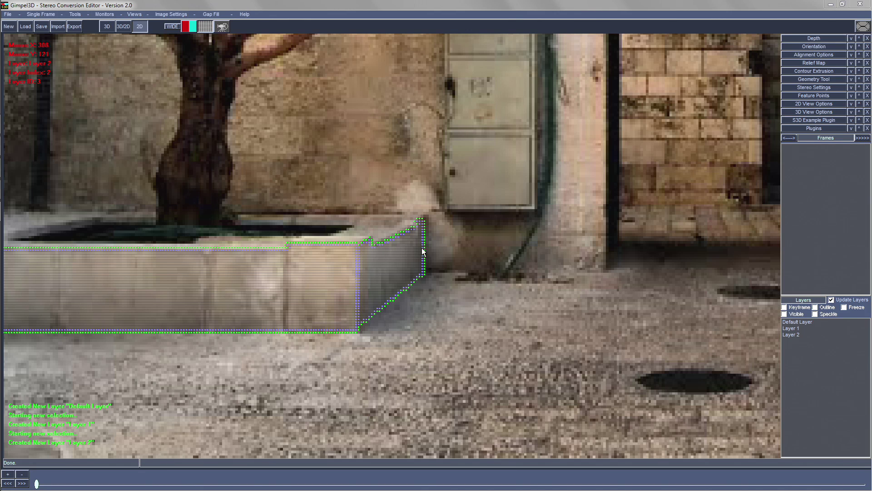
# - Outline the wall-base strip out to the pillar as Layer 3
pyautogui.click(426, 273)
pyautogui.click(505, 273)
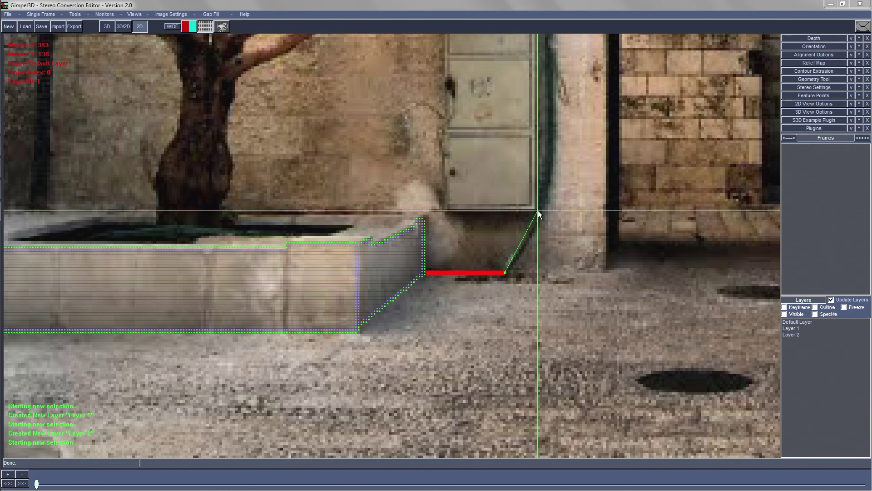
pyautogui.click(605, 272)
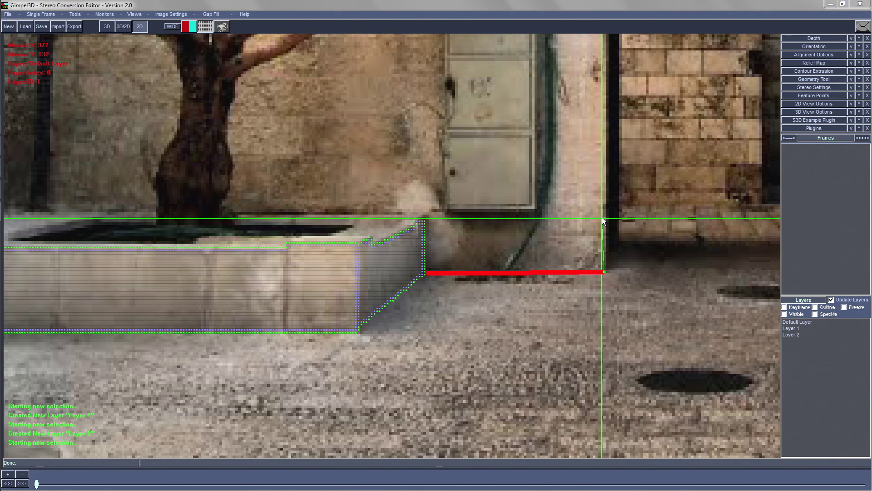
pyautogui.click(604, 209)
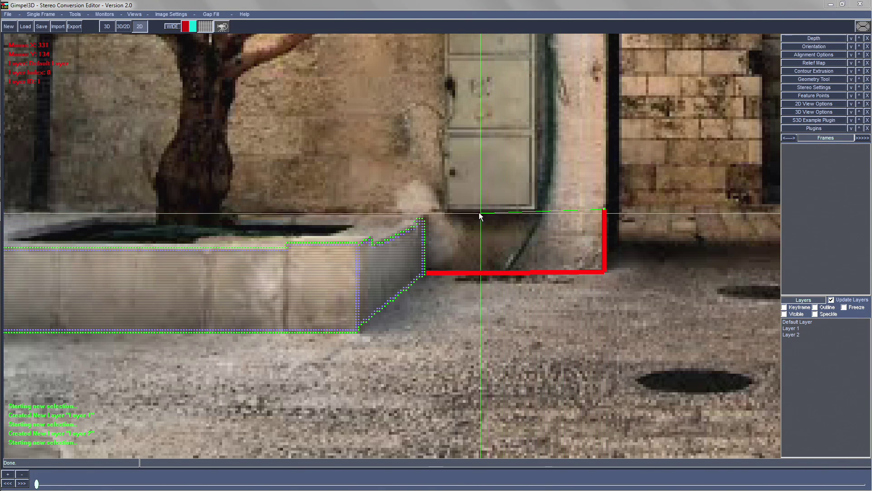
pyautogui.doubleClick(429, 210)
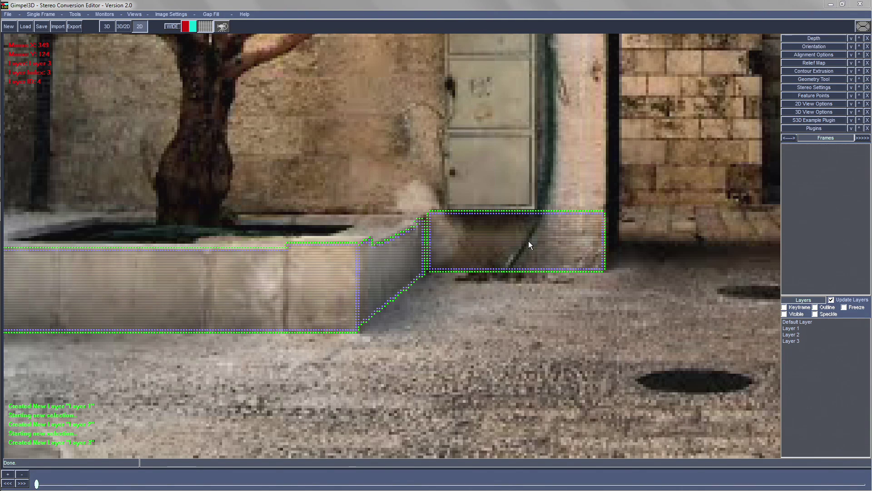
# - Shift the wall-base layer's left edge outward twice with Shift Edges, then close it and deselect
pyautogui.click(497, 242)
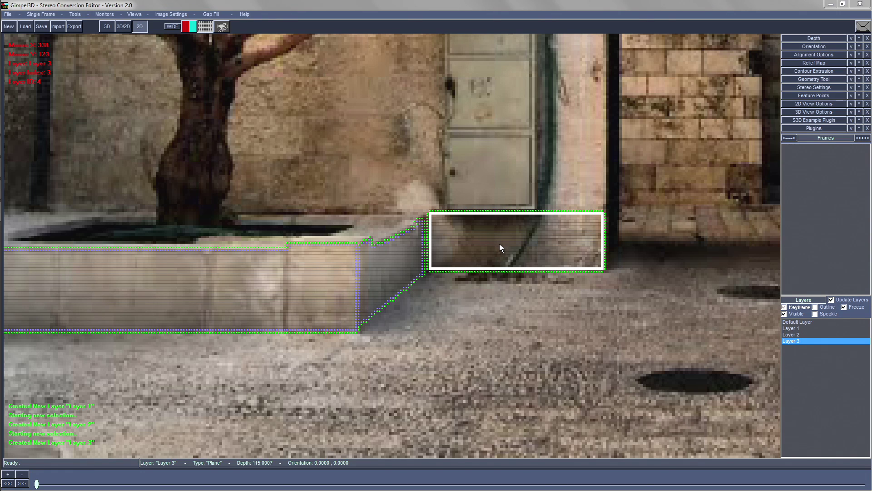
pyautogui.click(75, 14)
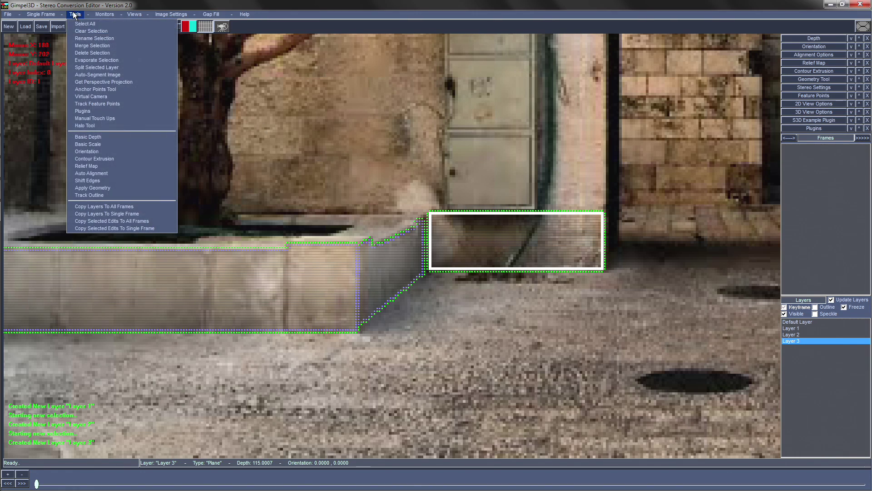
pyautogui.click(98, 180)
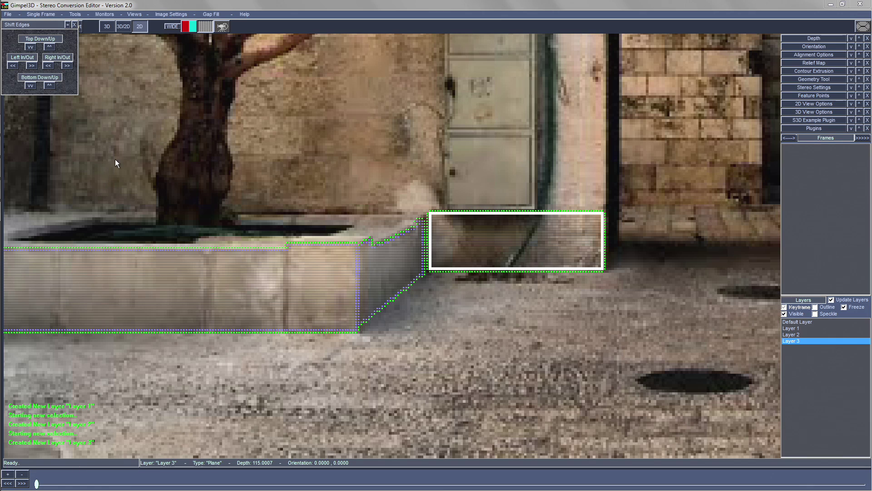
pyautogui.moveTo(48, 23); pyautogui.dragTo(165, 108)
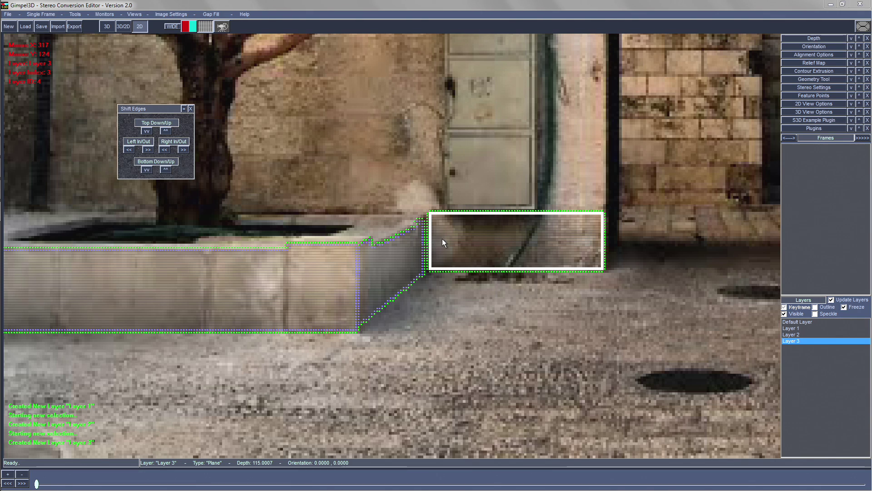
pyautogui.click(129, 149)
pyautogui.click(129, 149)
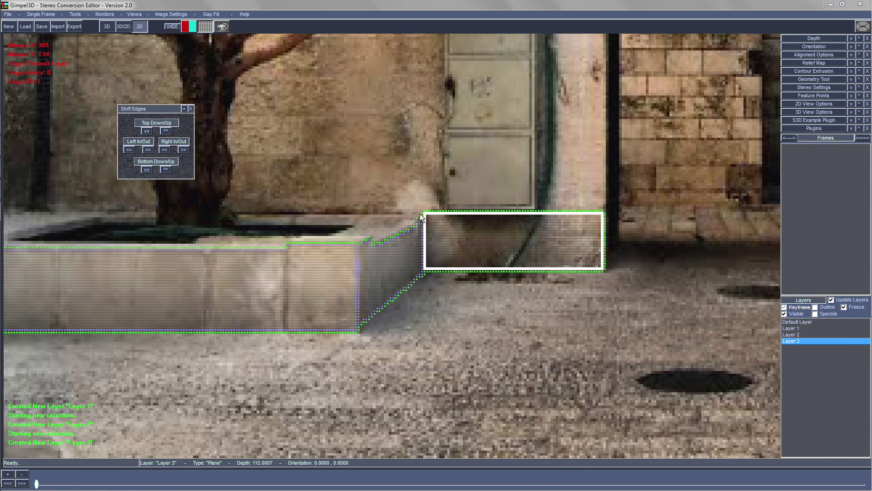
pyautogui.click(191, 109)
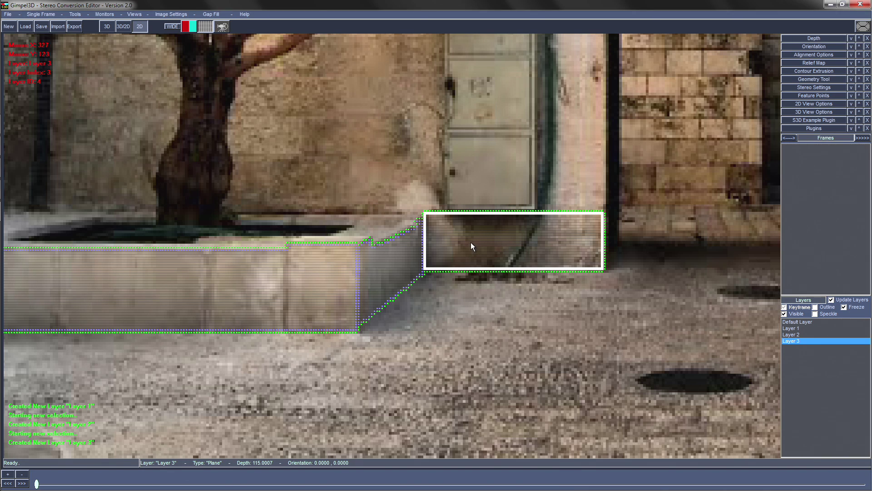
pyautogui.press('Escape')
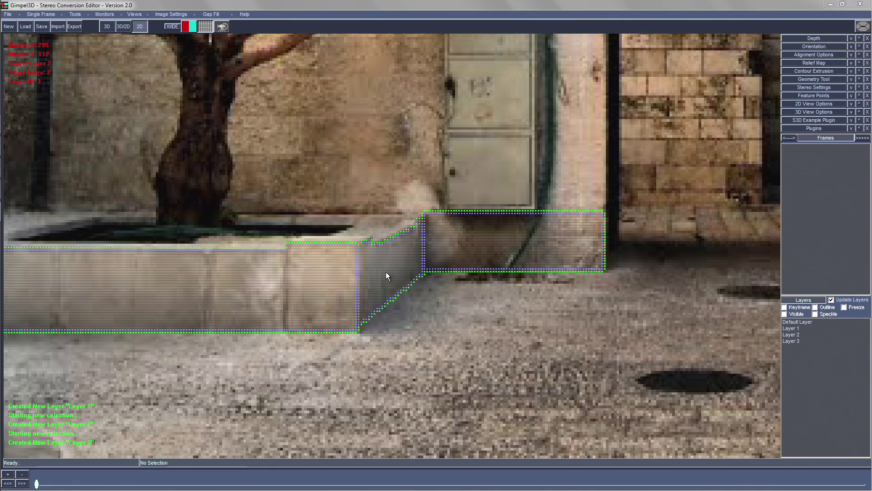
# - Delete the Layer 3 wall-base box with Tools > Delete Selection
pyautogui.click(507, 247)
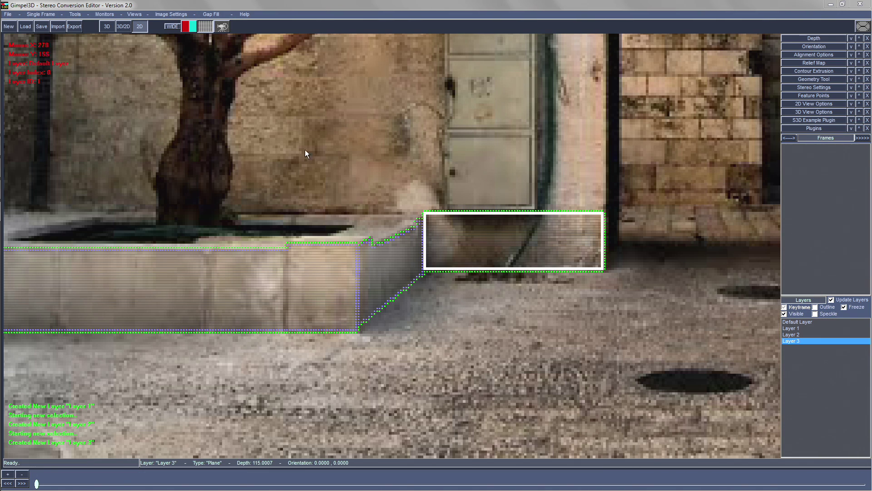
pyautogui.click(80, 15)
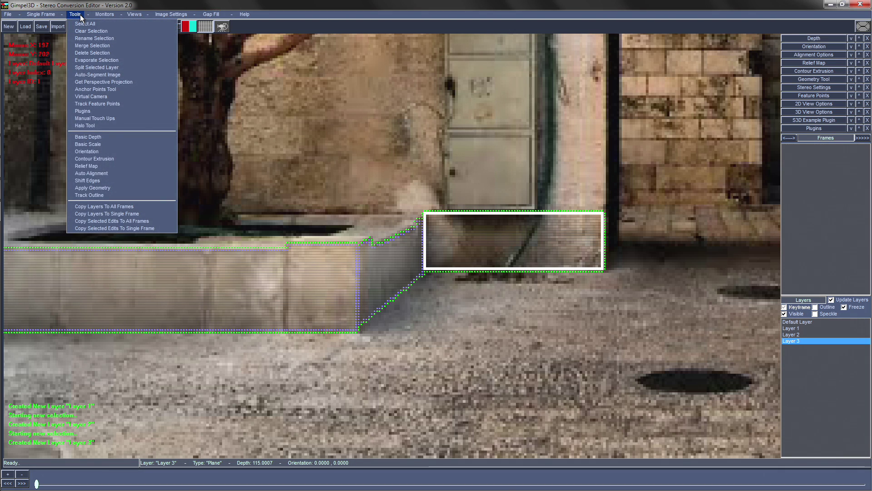
pyautogui.click(96, 54)
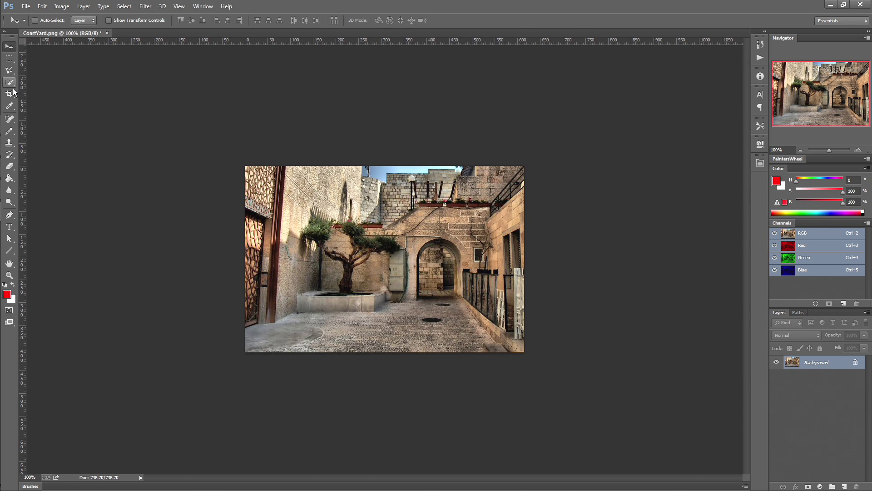
# - Zoom in and trace the planter's front face with the Polygonal Lasso into a closed selection
pyautogui.click(10, 71)
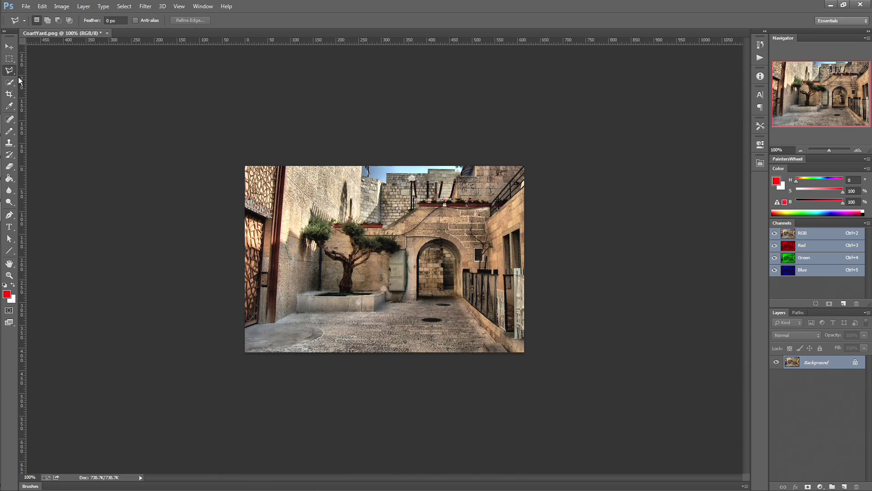
pyautogui.click(858, 150)
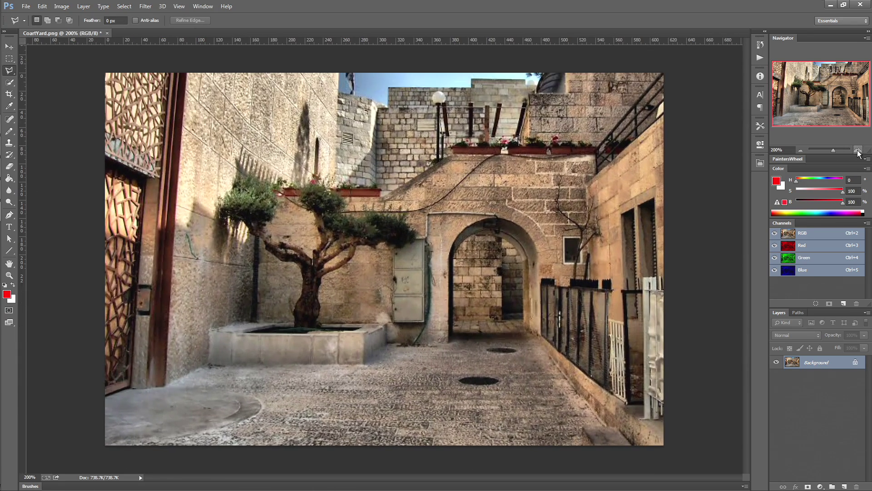
pyautogui.click(857, 150)
pyautogui.moveTo(820, 116); pyautogui.dragTo(814, 124)
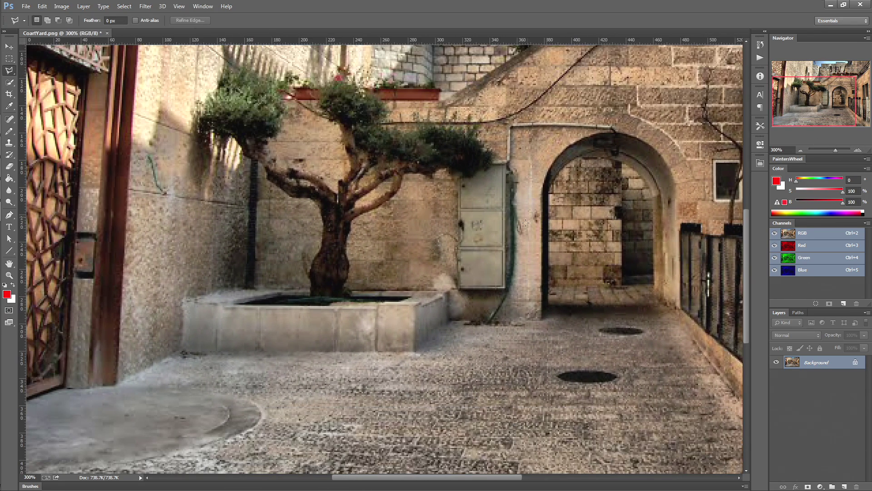
pyautogui.click(185, 302)
pyautogui.click(184, 352)
pyautogui.click(414, 352)
pyautogui.click(377, 303)
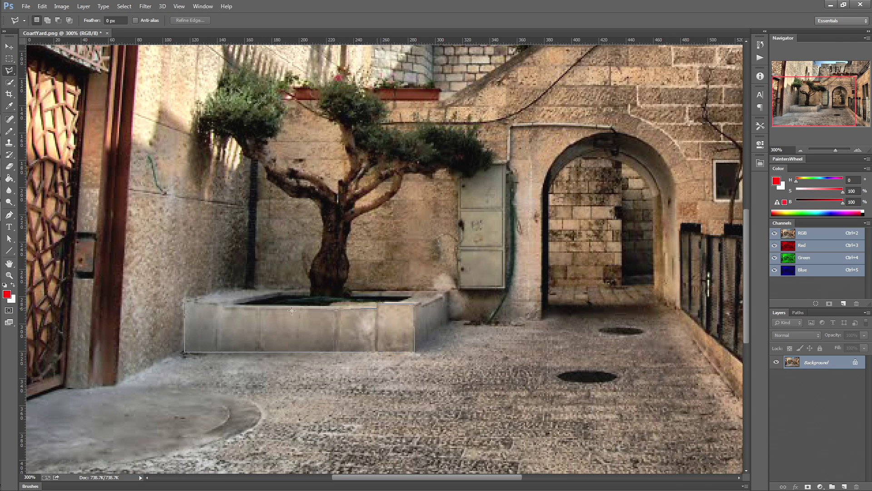
pyautogui.click(223, 308)
pyautogui.click(184, 302)
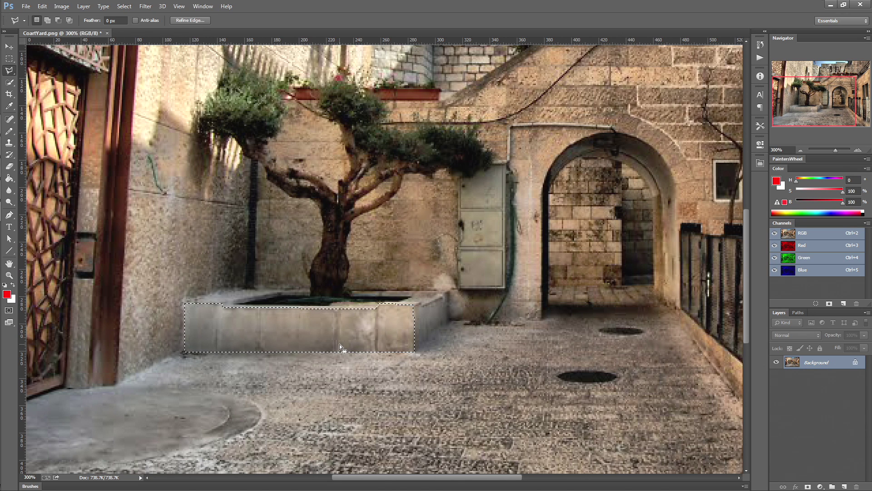
# - Fill the planter front selection with red and deselect it
pyautogui.hotkey('alt', 'BackSpace')
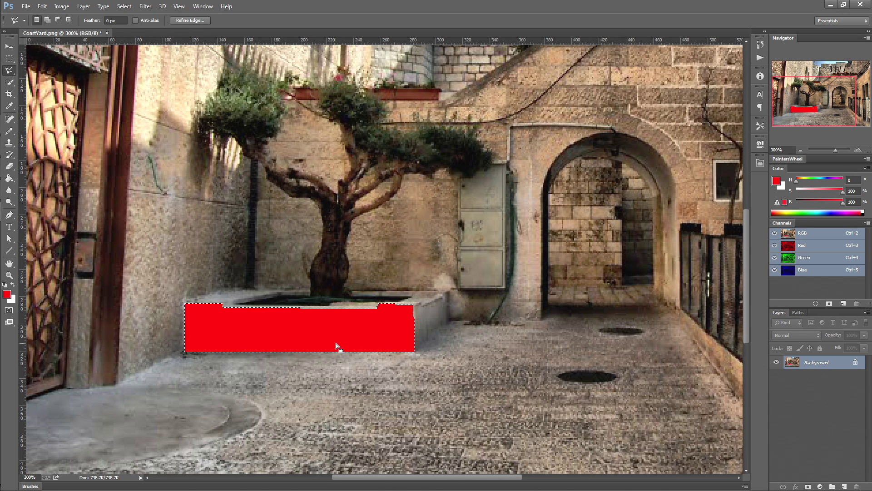
pyautogui.click(858, 149)
pyautogui.moveTo(827, 119); pyautogui.dragTo(838, 128)
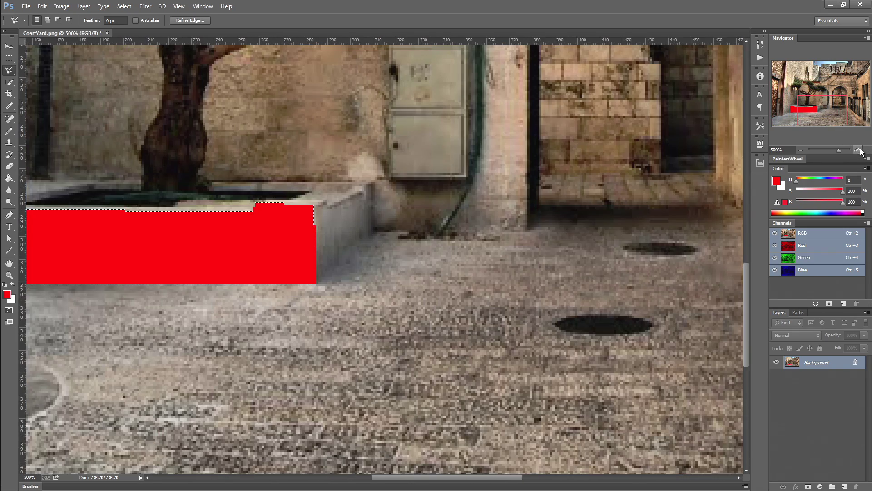
pyautogui.keyDown('alt'); pyautogui.scroll(3, 403, 196); pyautogui.keyUp('alt')
pyautogui.hotkey('ctrl', 'd')
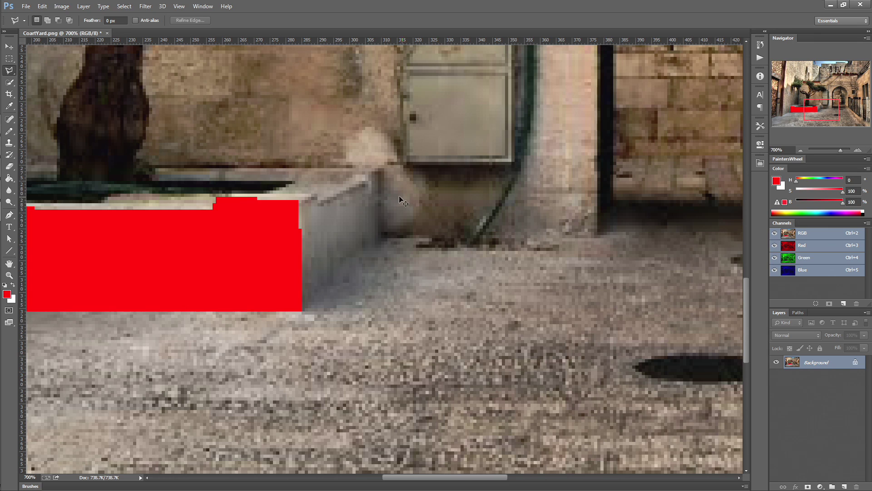
# - Lasso the planter's angled side face, fill it with orange, and deselect
pyautogui.click(299, 200)
pyautogui.click(301, 311)
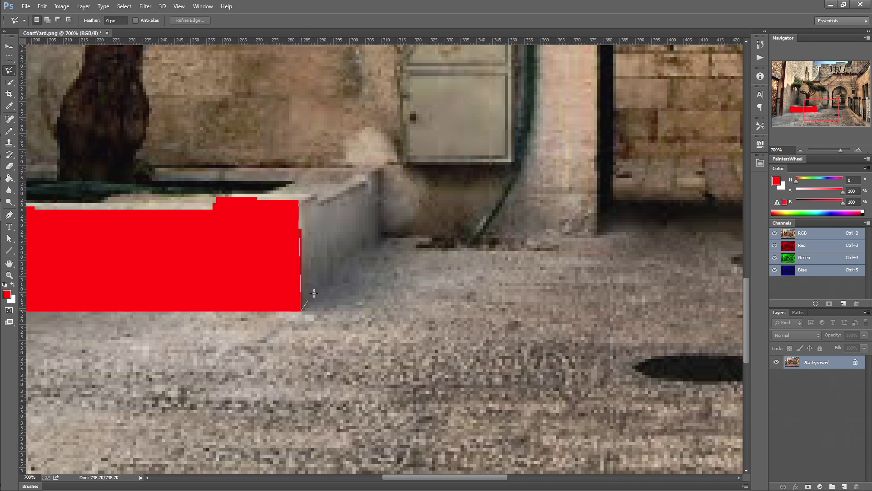
pyautogui.click(377, 238)
pyautogui.click(376, 170)
pyautogui.click(366, 172)
pyautogui.click(367, 184)
pyautogui.click(316, 205)
pyautogui.click(314, 198)
pyautogui.click(299, 203)
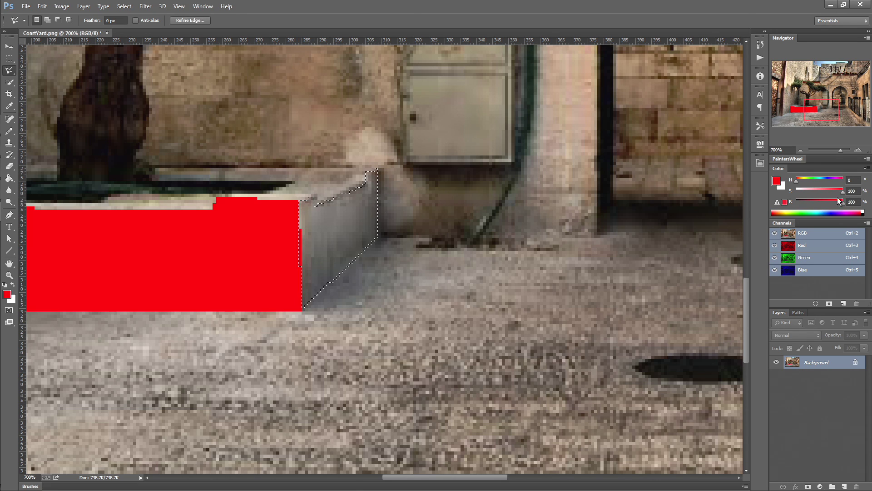
pyautogui.click(799, 180)
pyautogui.hotkey('alt', 'BackSpace')
pyautogui.hotkey('ctrl', 'd')
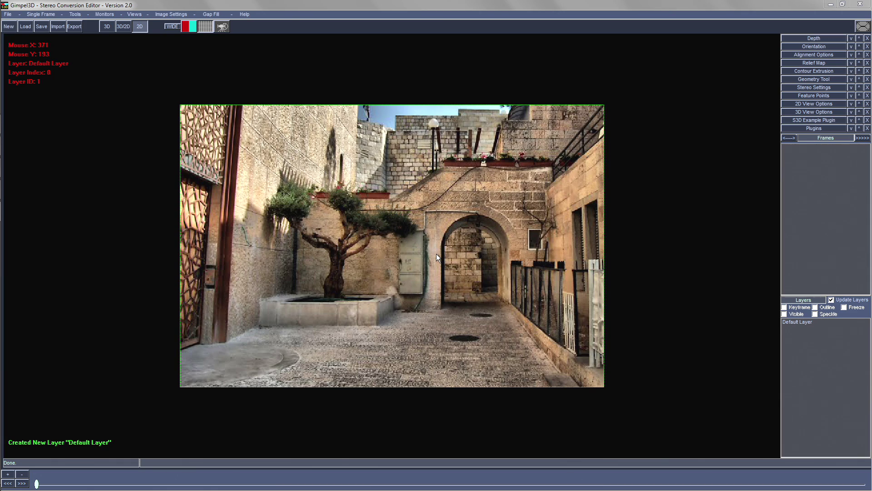
# - Import CoartYardAreas.png as a layer mask without the stray-pixel filter, creating Layers 0–63
pyautogui.click(41, 14)
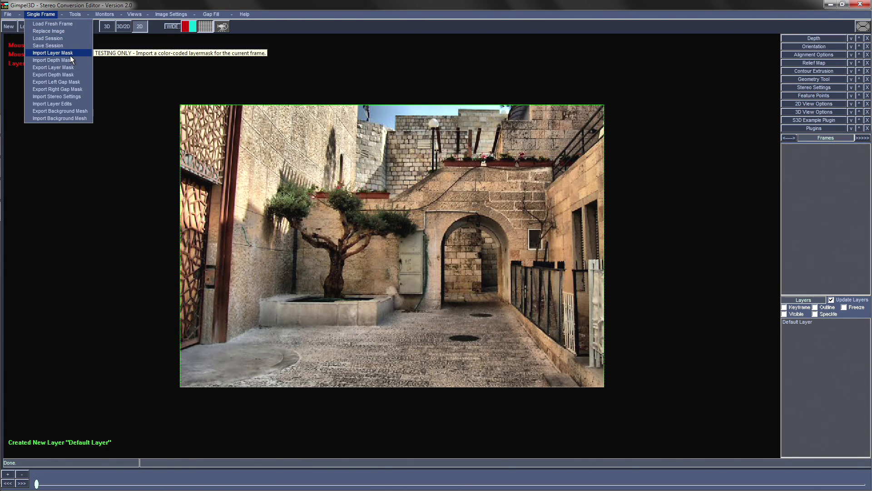
pyautogui.click(69, 55)
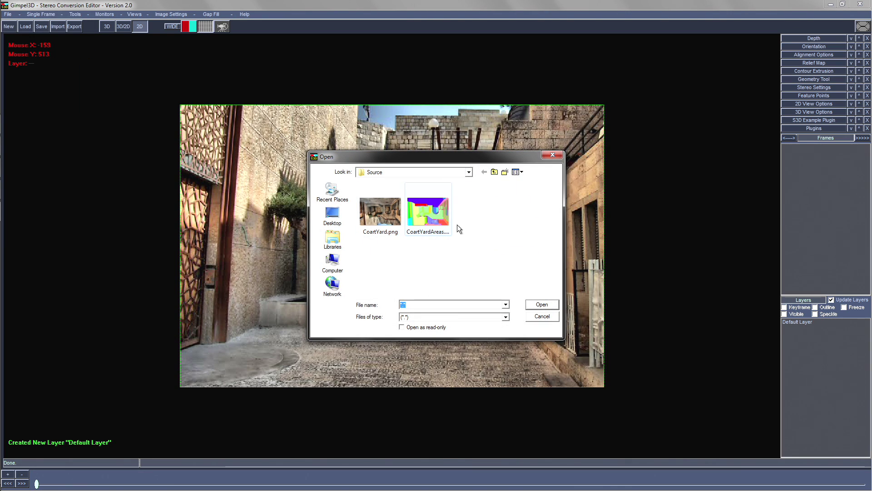
pyautogui.click(424, 214)
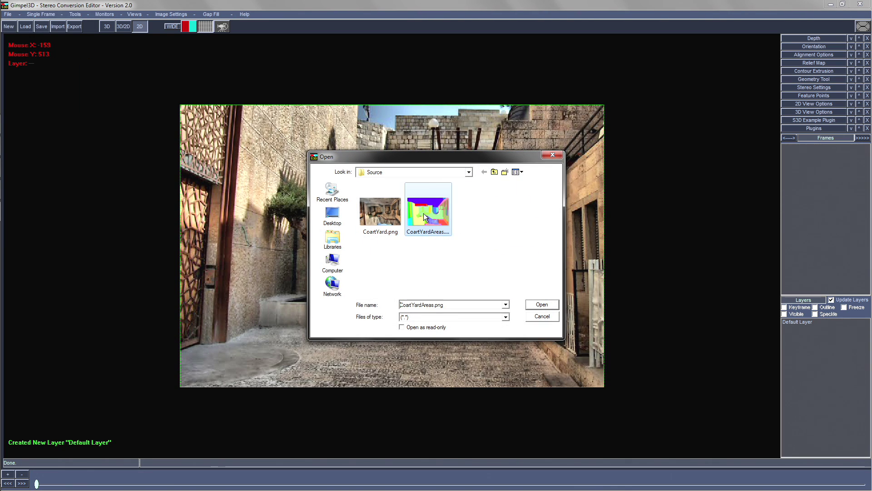
pyautogui.click(543, 304)
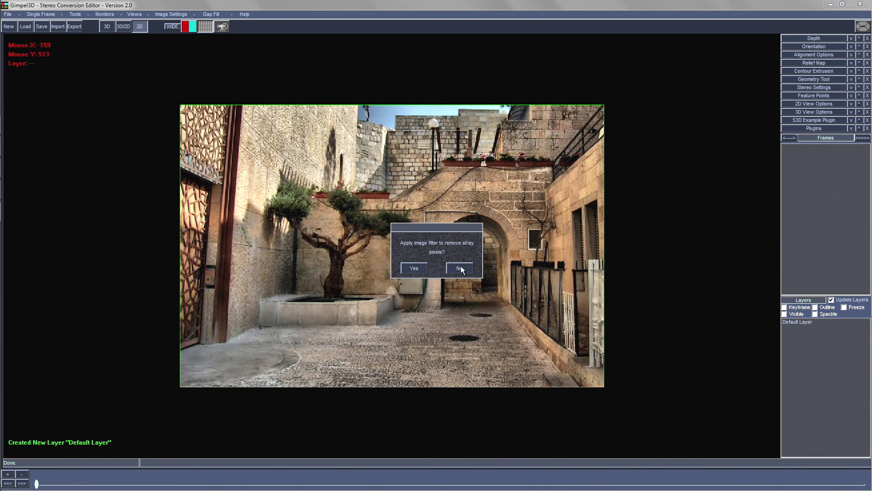
pyautogui.click(460, 268)
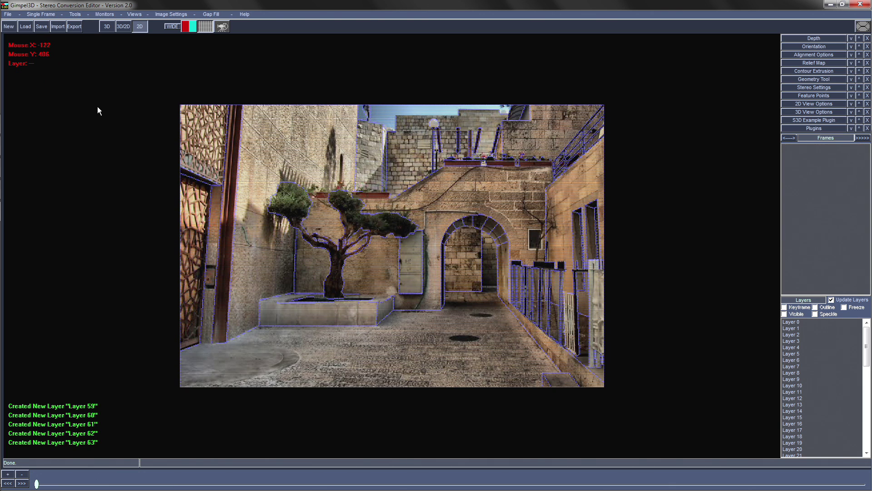
# - Show the 3D view beside the 2D image, then orbit and zoom out on the image plane
pyautogui.click(124, 25)
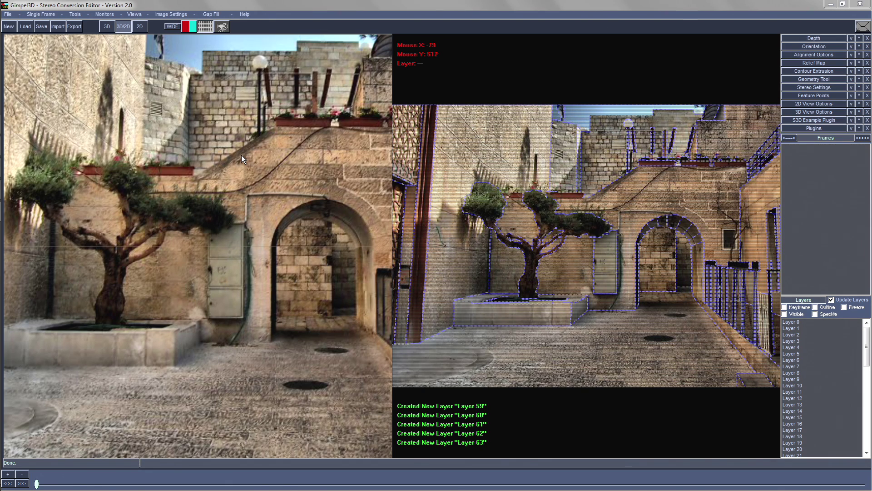
pyautogui.moveTo(241, 210); pyautogui.dragTo(222, 233)
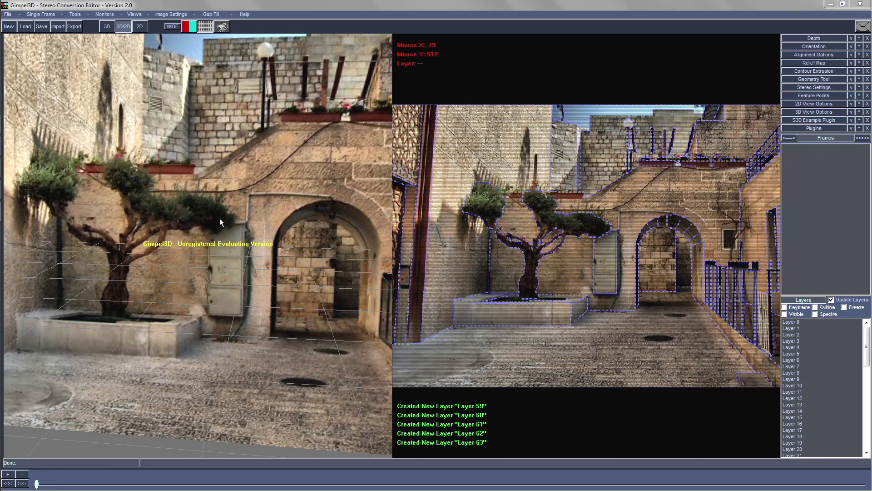
pyautogui.moveTo(228, 218); pyautogui.dragTo(210, 217)
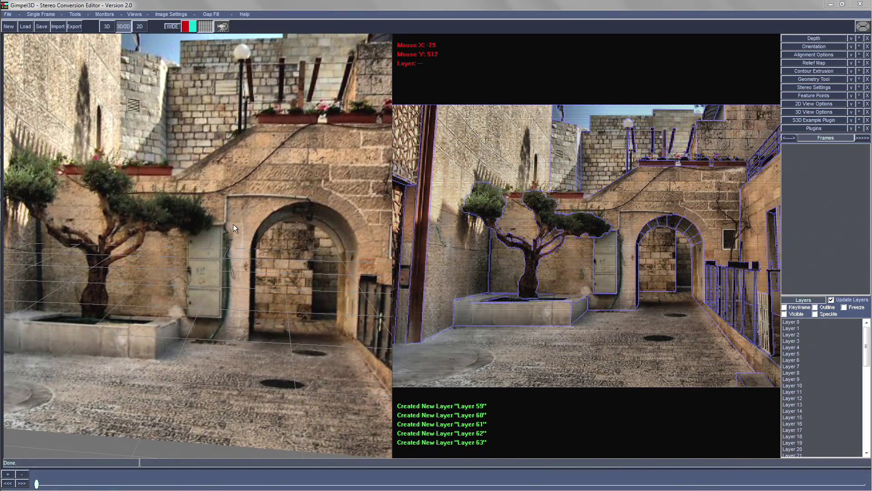
pyautogui.scroll(-6, 232, 228)
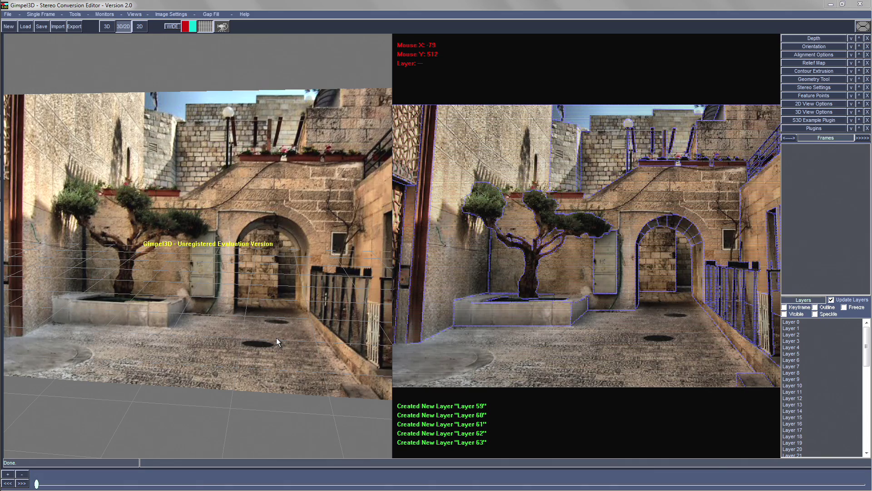
# - Rotate the ground layer, Layer 0, 90° up/down so it lies flat as the floor
pyautogui.click(277, 363)
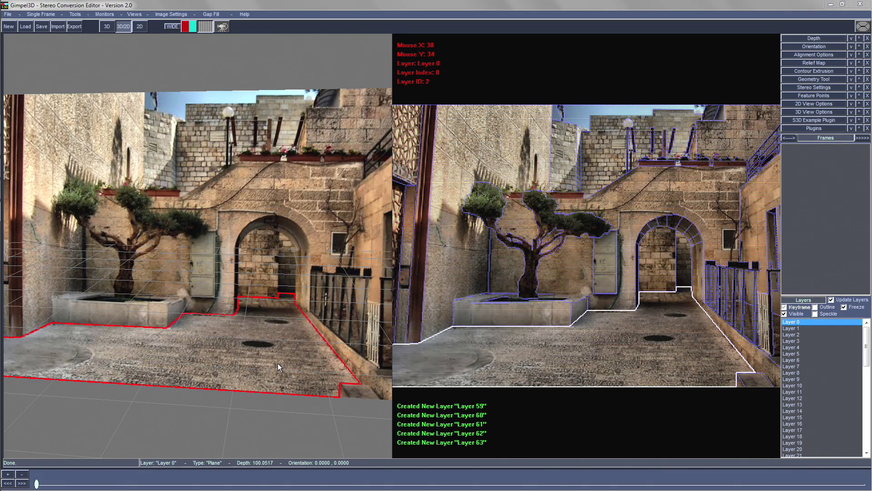
pyautogui.moveTo(277, 364); pyautogui.dragTo(211, 292)
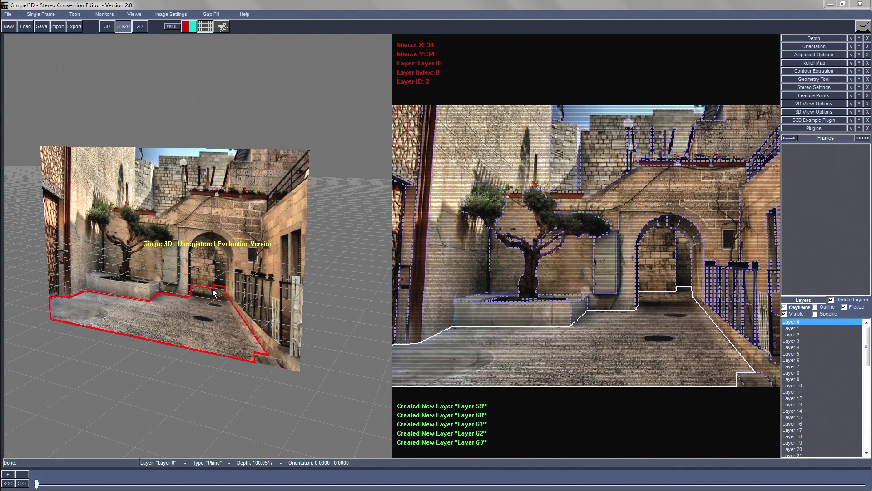
pyautogui.click(824, 46)
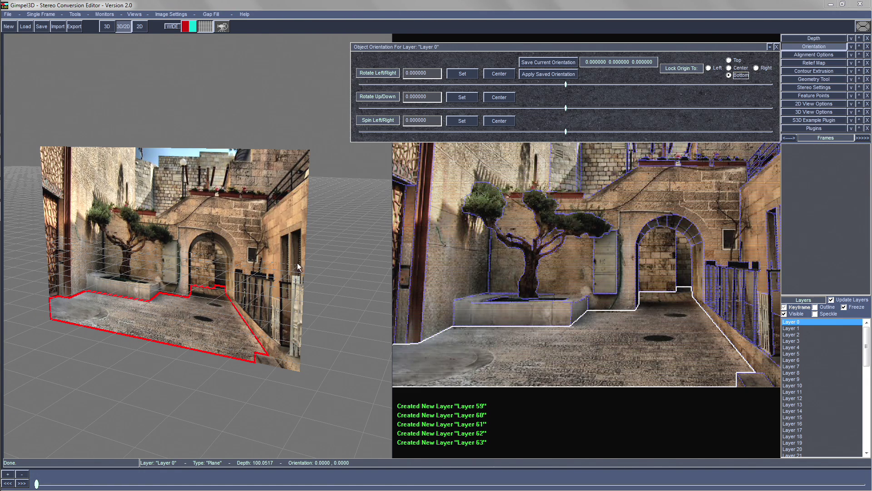
pyautogui.doubleClick(433, 98)
pyautogui.write('90')
pyautogui.click(466, 97)
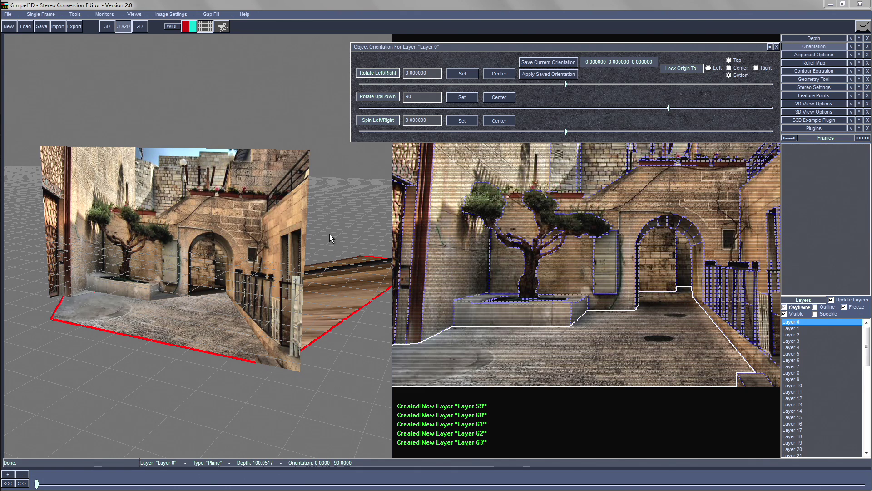
pyautogui.hotkey('ctrl', 'a')
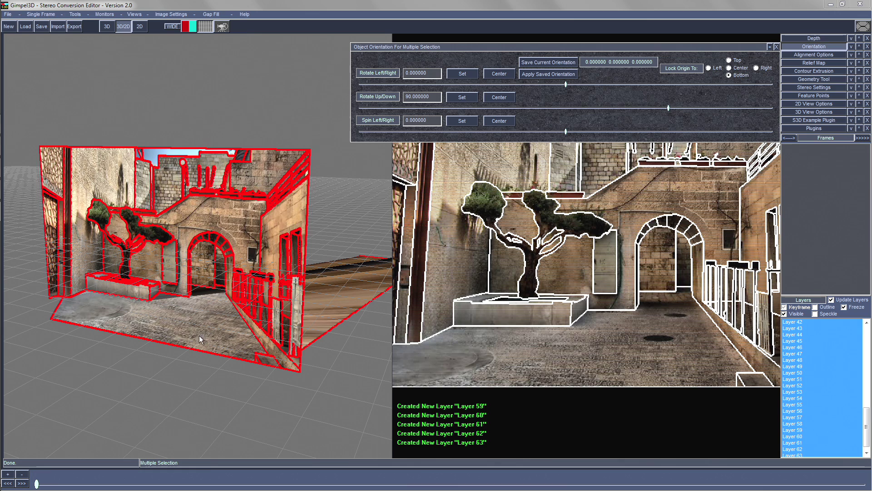
# - Set the selected wall, tree and planter layers to depth 250, then clear the selection
pyautogui.keyDown('ctrl'); pyautogui.click(186, 323); pyautogui.keyUp('ctrl')
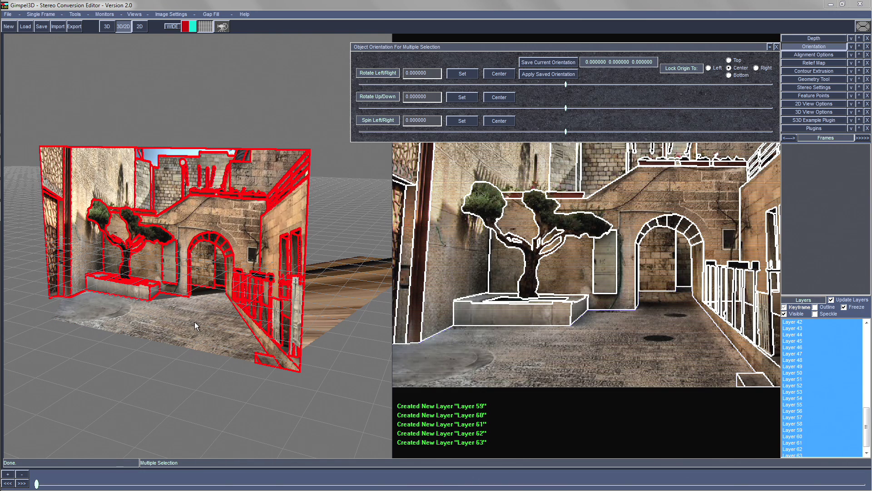
pyautogui.click(776, 47)
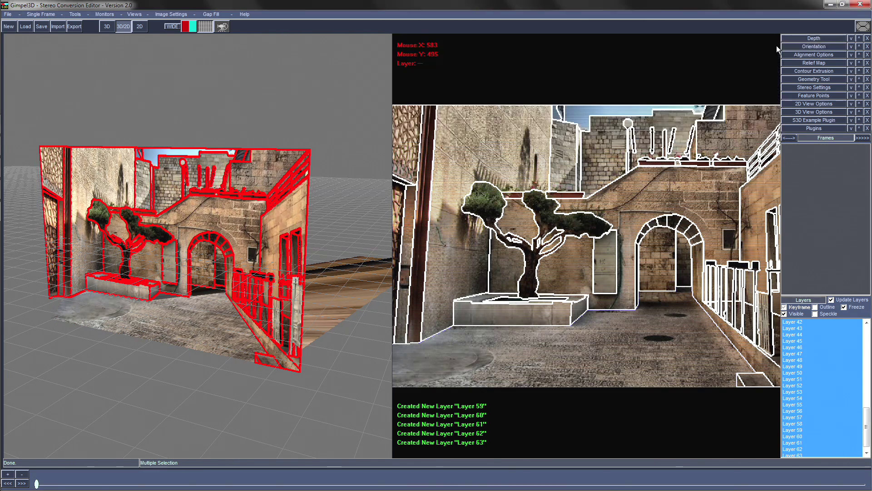
pyautogui.click(822, 38)
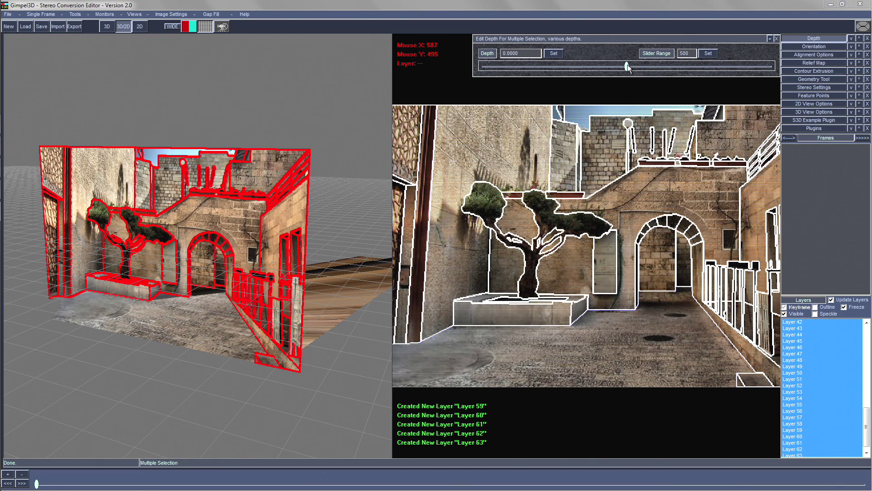
pyautogui.moveTo(627, 66); pyautogui.dragTo(656, 66)
pyautogui.moveTo(718, 67); pyautogui.dragTo(786, 69)
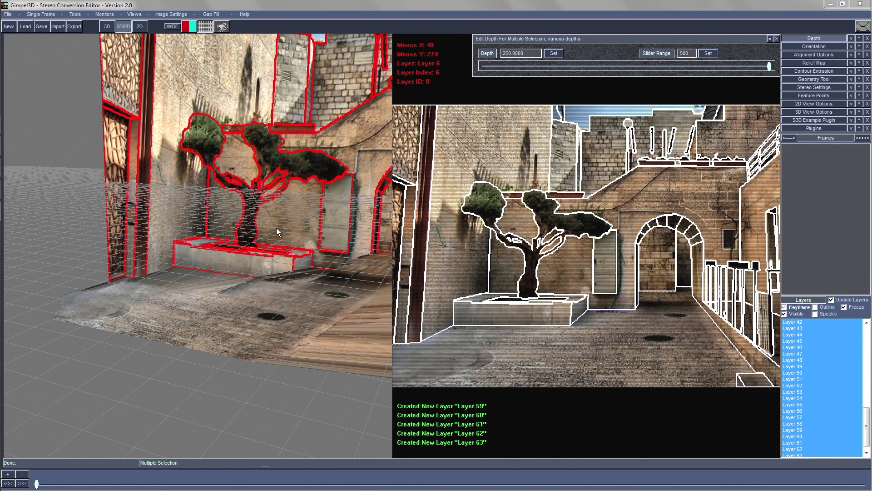
pyautogui.moveTo(276, 228); pyautogui.dragTo(293, 233)
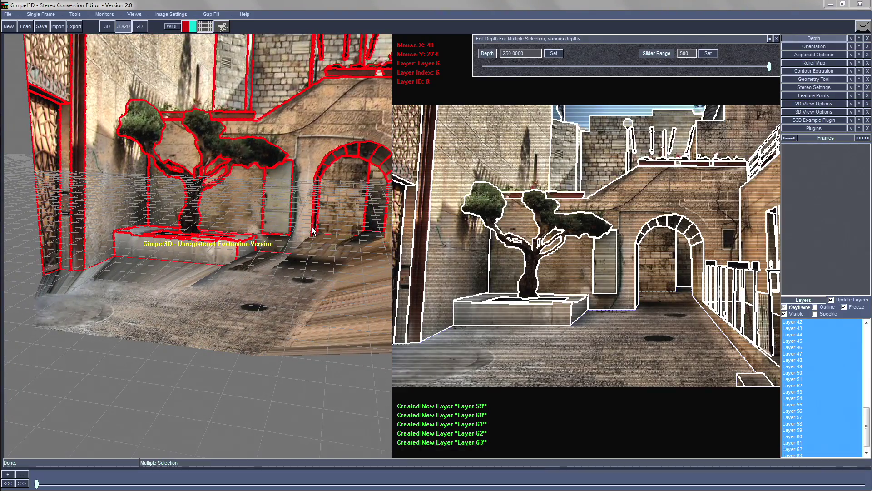
pyautogui.click(292, 234)
pyautogui.moveTo(277, 206); pyautogui.dragTo(252, 247)
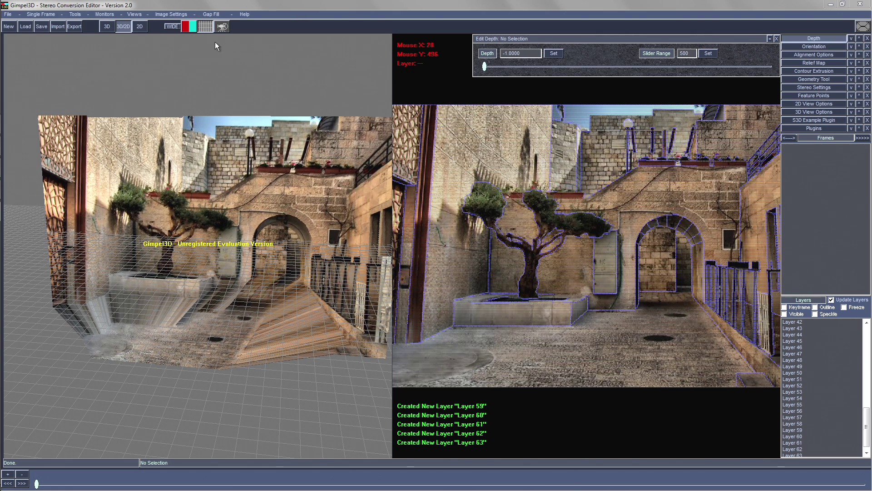
# - Hide the wireframe mesh, floor grid and stretched gap-fill edges in the 3D preview
pyautogui.click(207, 27)
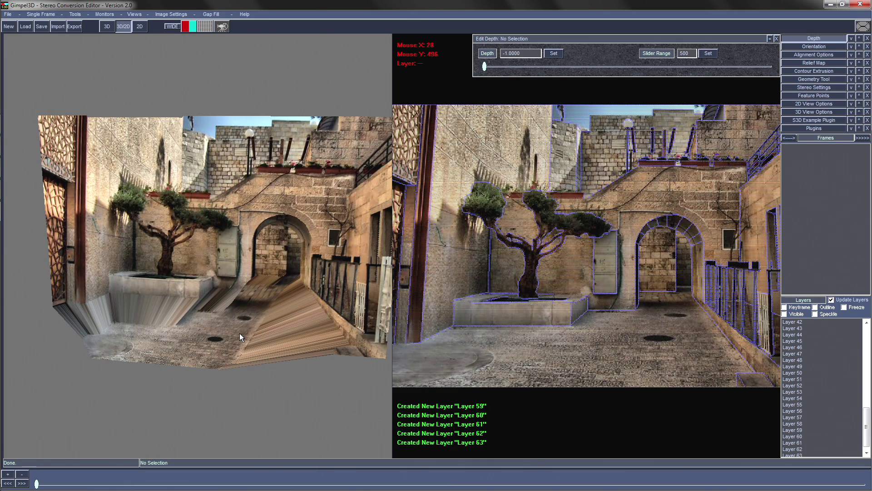
pyautogui.press('g')
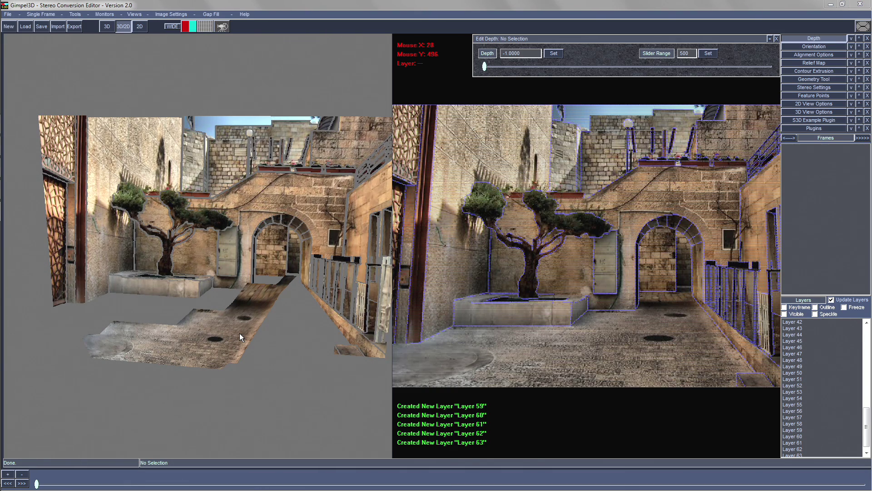
pyautogui.moveTo(239, 333); pyautogui.dragTo(256, 301)
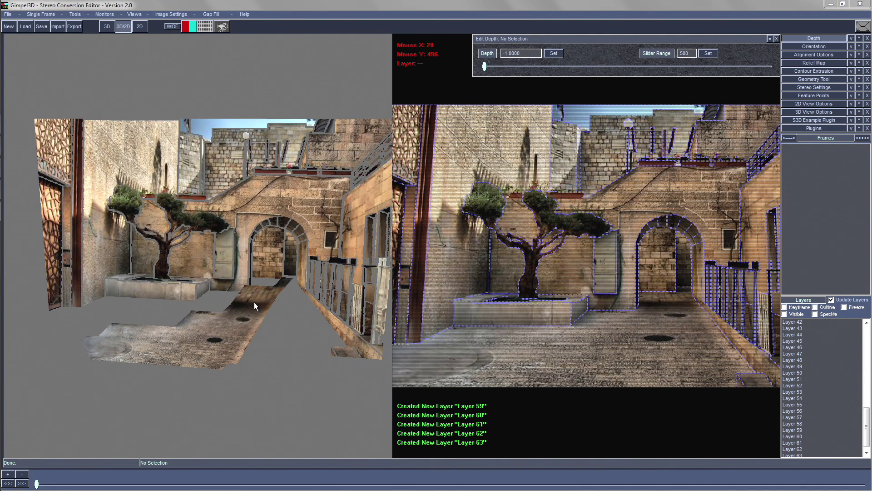
# - Open Auto Alignment options, close the Edit Depth panel, and select the floor layer
pyautogui.click(75, 14)
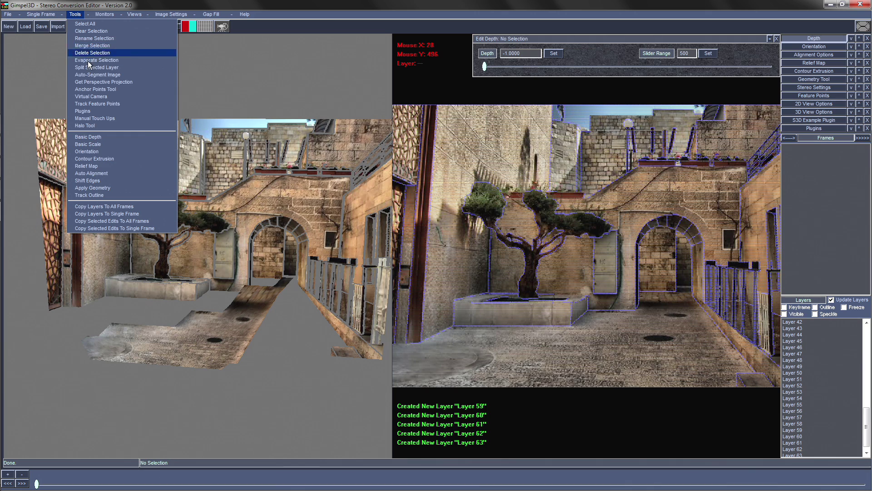
pyautogui.click(96, 176)
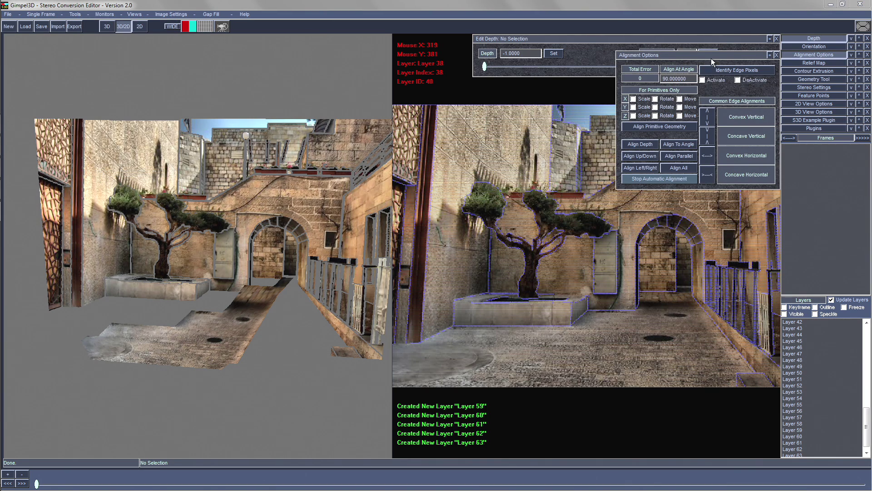
pyautogui.moveTo(711, 58); pyautogui.dragTo(711, 90)
pyautogui.click(776, 38)
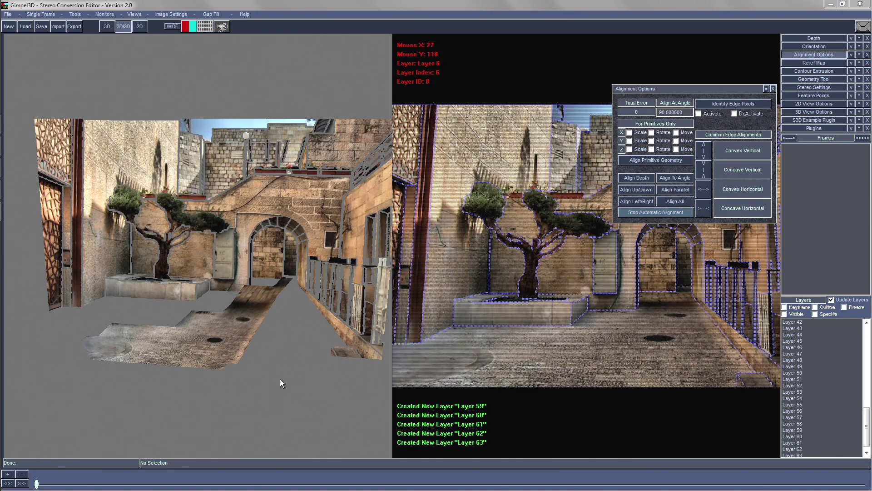
pyautogui.click(198, 336)
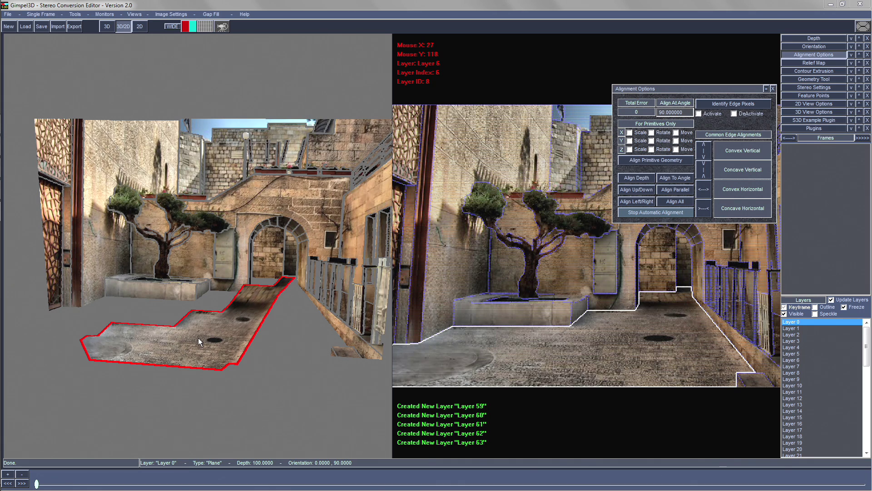
# - Snap the planter box onto the floor with Concave Horizontal alignment
pyautogui.keyDown('ctrl'); pyautogui.click(156, 293); pyautogui.keyUp('ctrl')
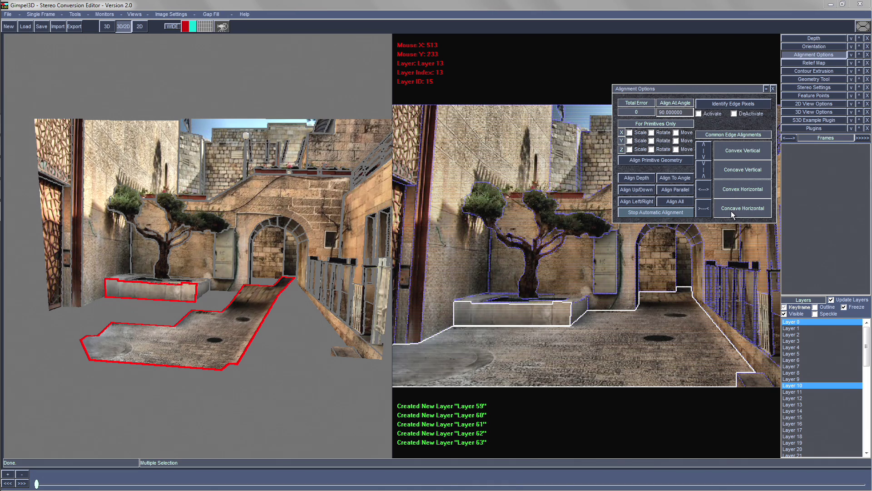
pyautogui.click(703, 208)
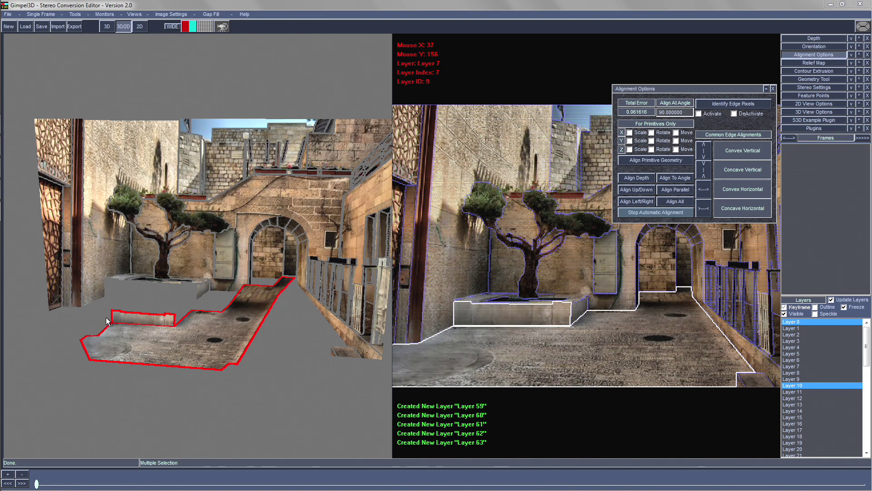
pyautogui.moveTo(190, 337)
pyautogui.mouseDown(button='middle')
pyautogui.moveTo(211, 313)
pyautogui.moveTo(190, 329)
pyautogui.mouseUp(button='middle')
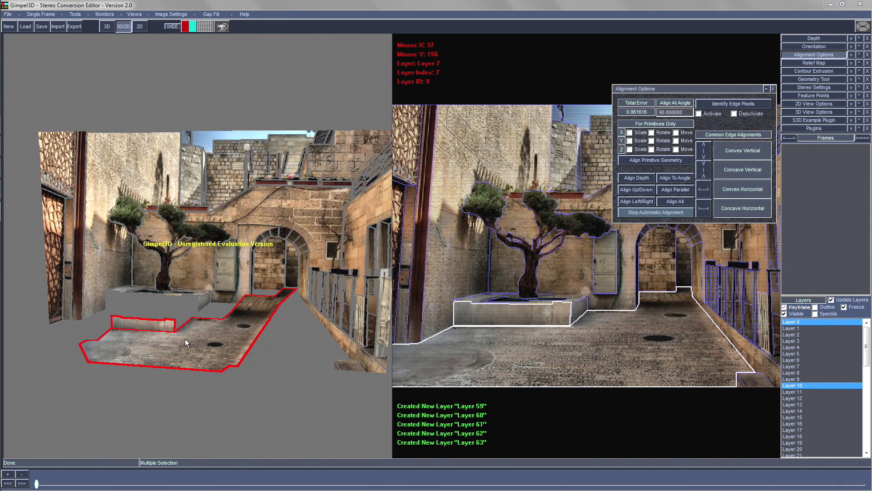
pyautogui.moveTo(204, 340)
pyautogui.mouseDown(button='middle')
pyautogui.moveTo(214, 354)
pyautogui.moveTo(207, 353)
pyautogui.mouseUp(button='middle')
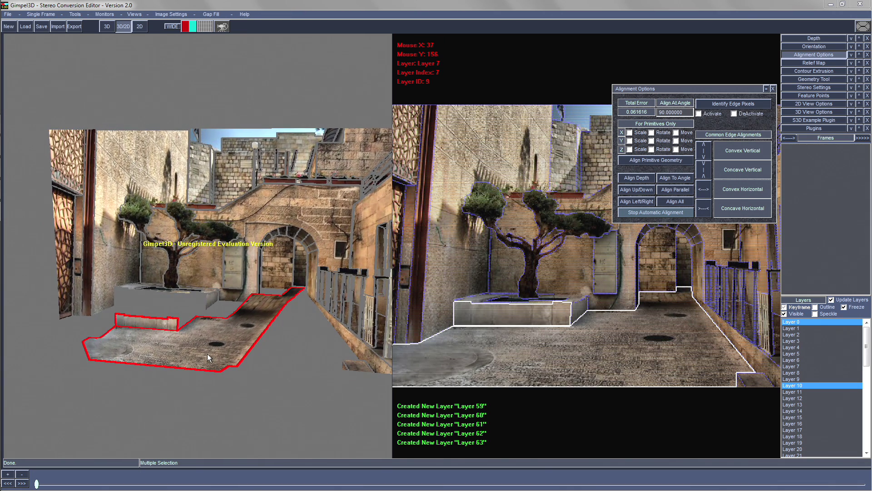
# - Add the small wall piece and Align All, reaching total error 0.077590
pyautogui.keyDown('ctrl'); pyautogui.click(211, 296); pyautogui.keyUp('ctrl')
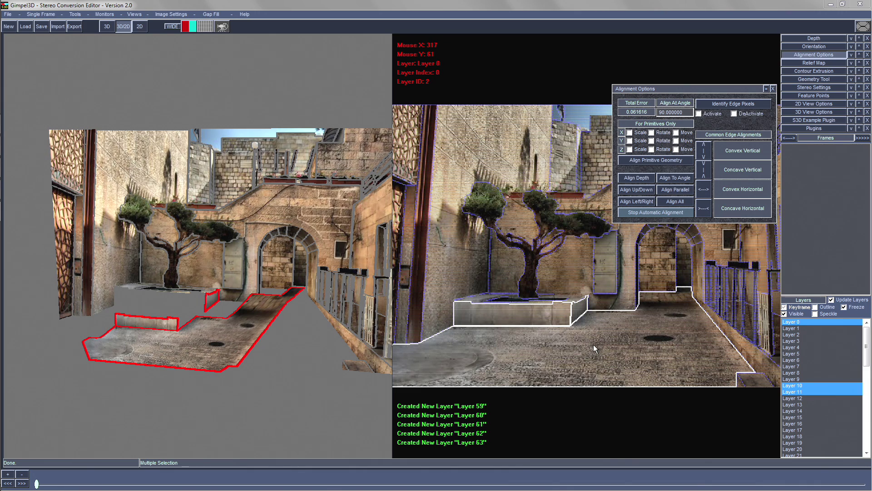
pyautogui.click(675, 202)
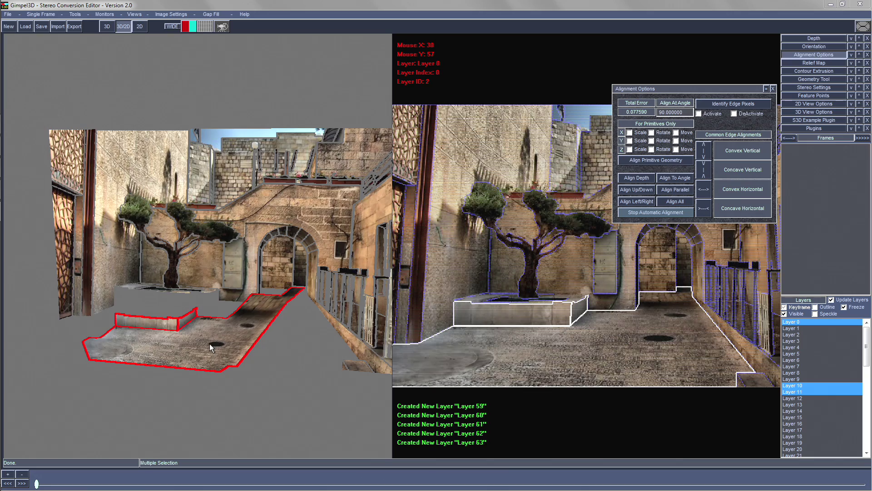
pyautogui.moveTo(209, 344); pyautogui.dragTo(184, 331)
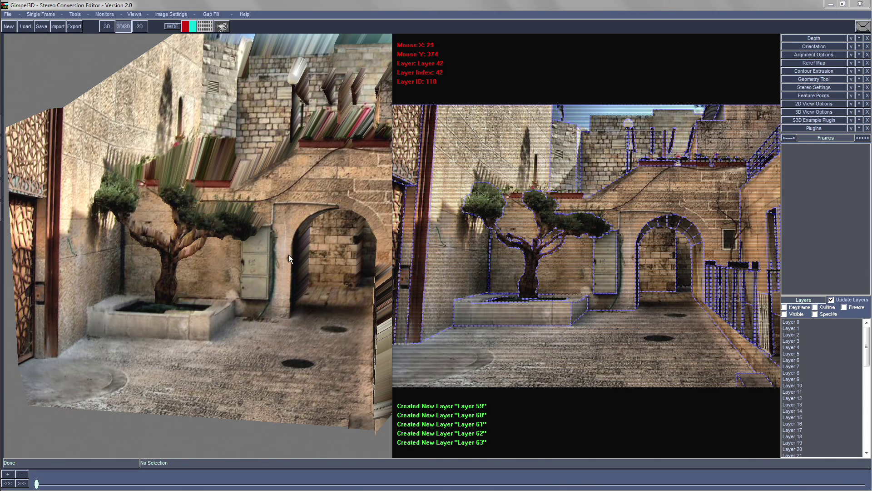
# - Show only the 3D scene full-window and centre the view straight on
pyautogui.click(111, 26)
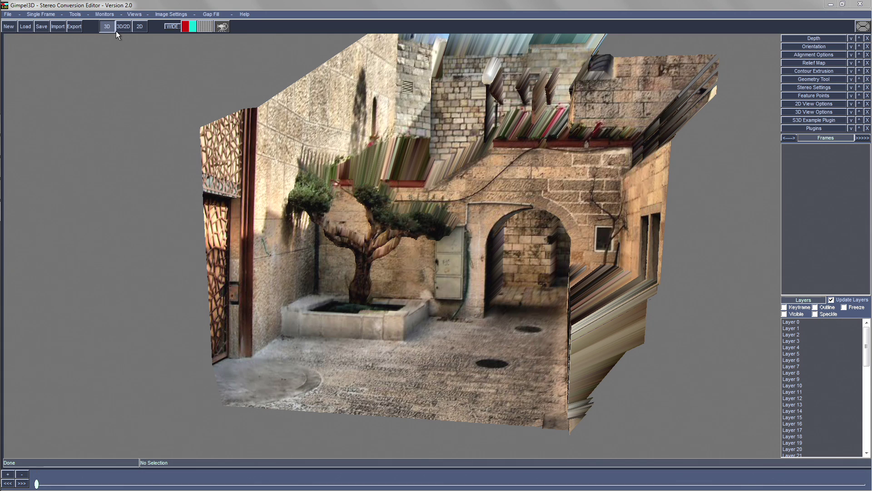
pyautogui.click(816, 112)
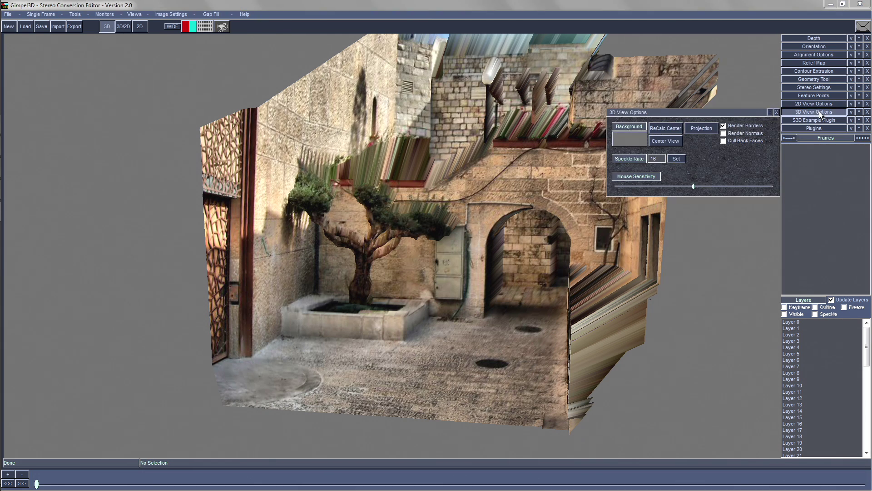
pyautogui.click(666, 141)
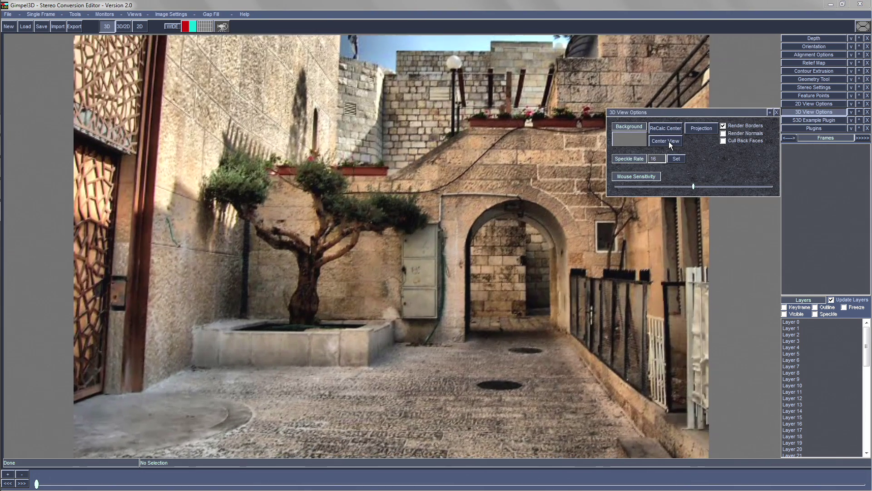
pyautogui.click(777, 112)
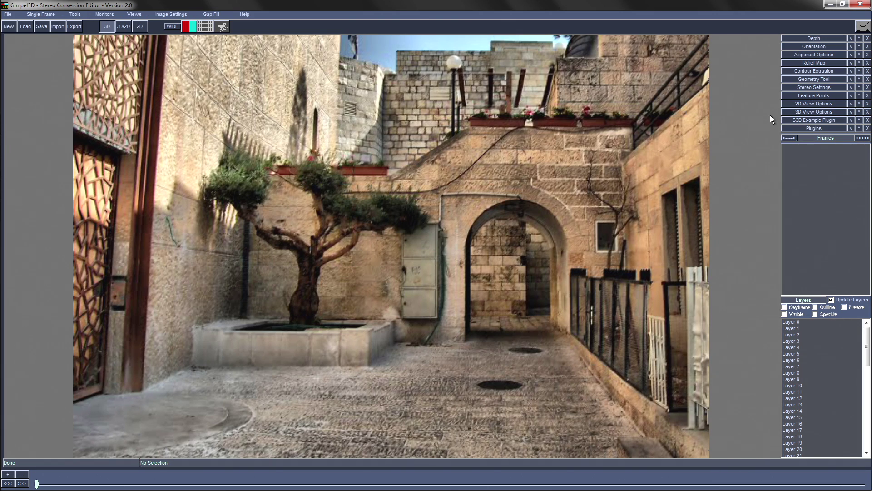
# - Render a red-cyan anaglyph with eye separation 4.3, focal length 100 and larger linear scale
pyautogui.click(187, 26)
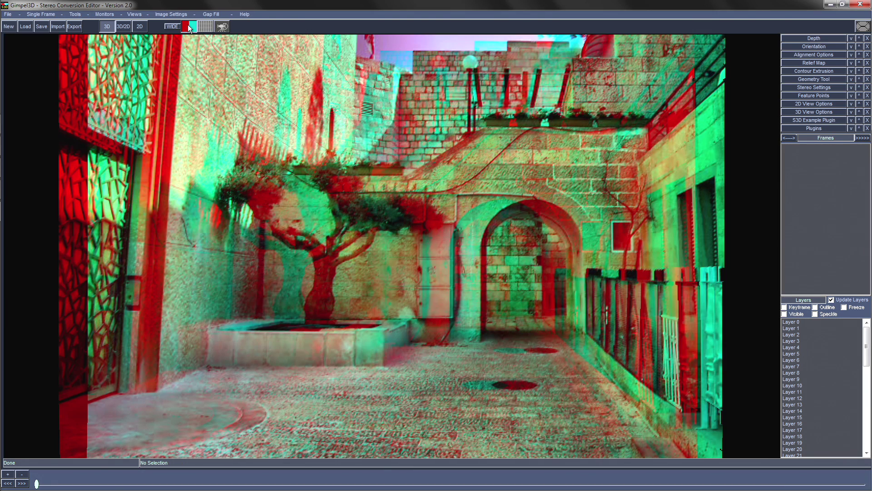
pyautogui.click(815, 87)
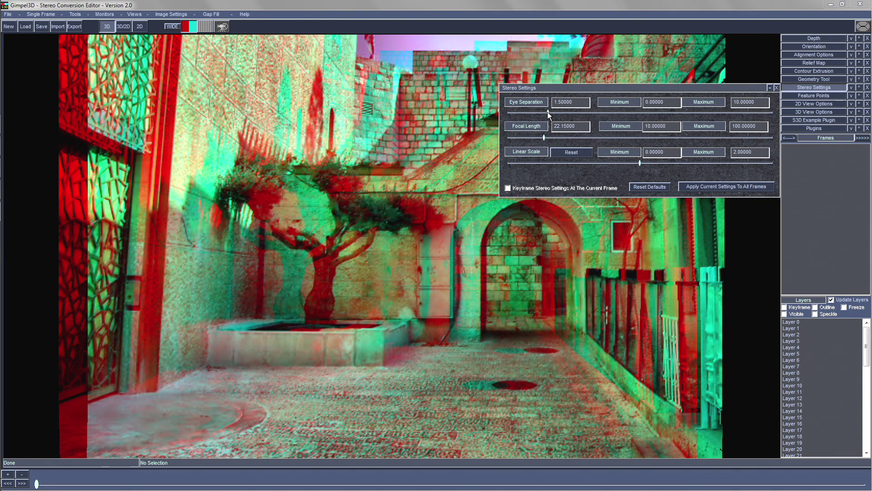
pyautogui.moveTo(547, 112); pyautogui.dragTo(794, 143)
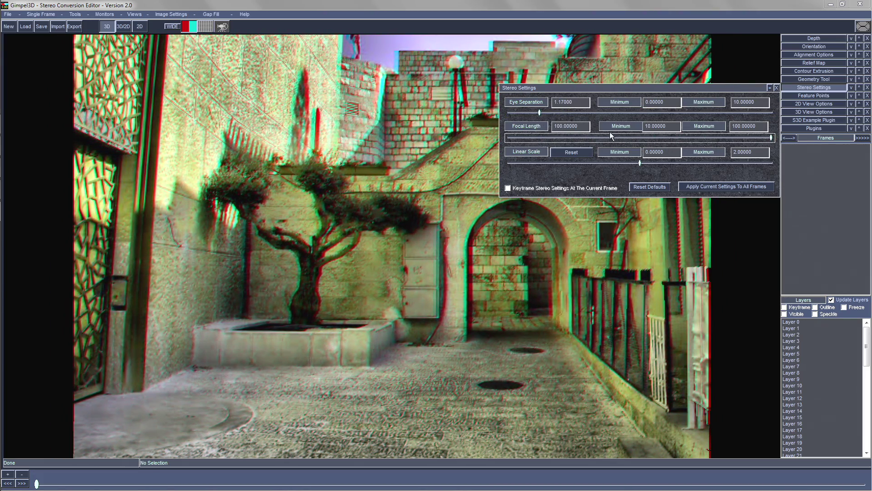
pyautogui.moveTo(540, 112); pyautogui.dragTo(623, 115)
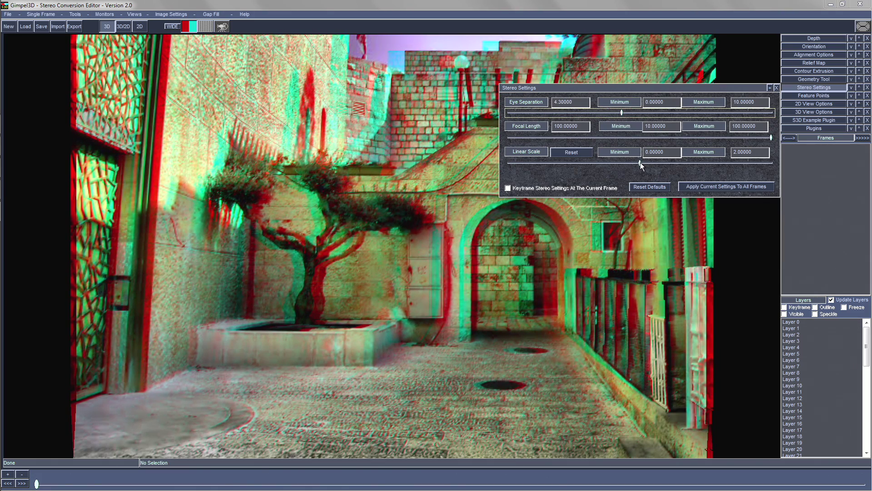
pyautogui.moveTo(639, 162); pyautogui.dragTo(687, 161)
pyautogui.click(776, 88)
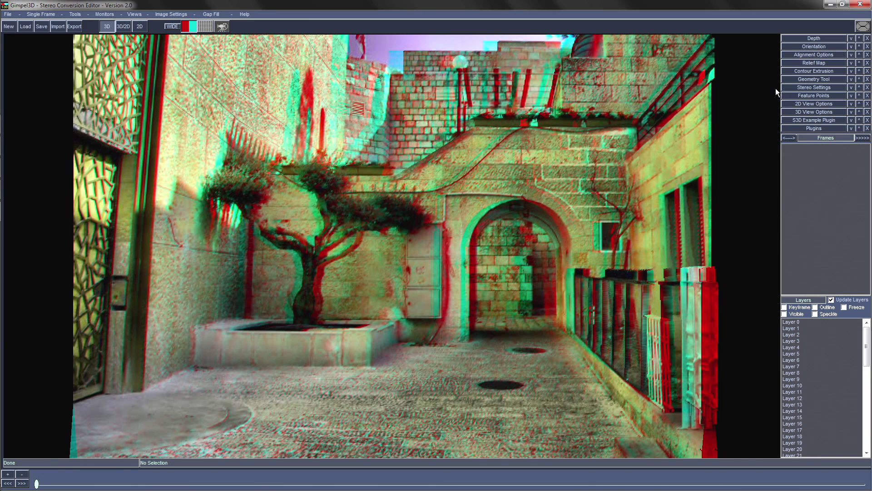